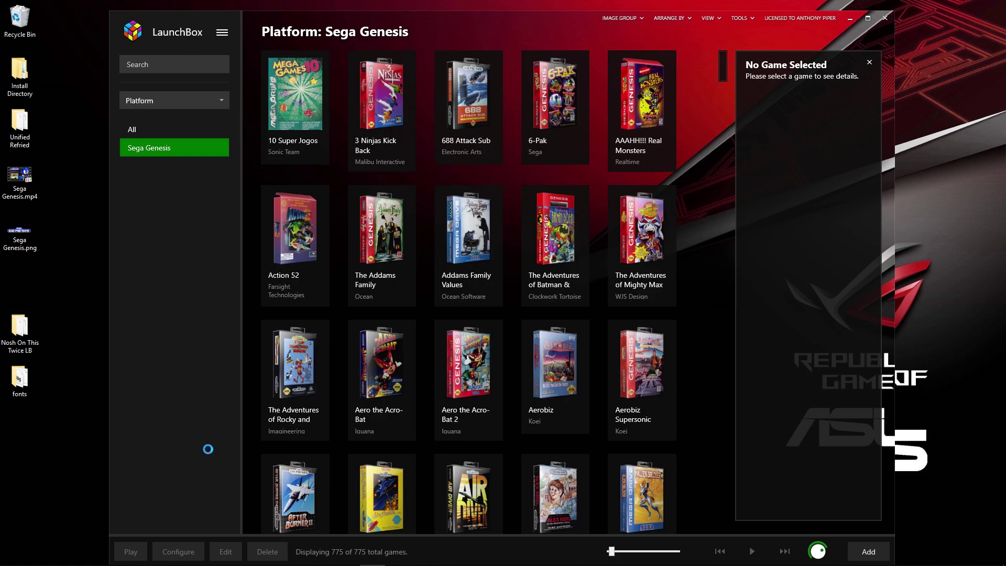
- Switch to Chrome and examine the themes listed in the forum's LaunchBox Custom Themes category
mouse_move(130, 560)
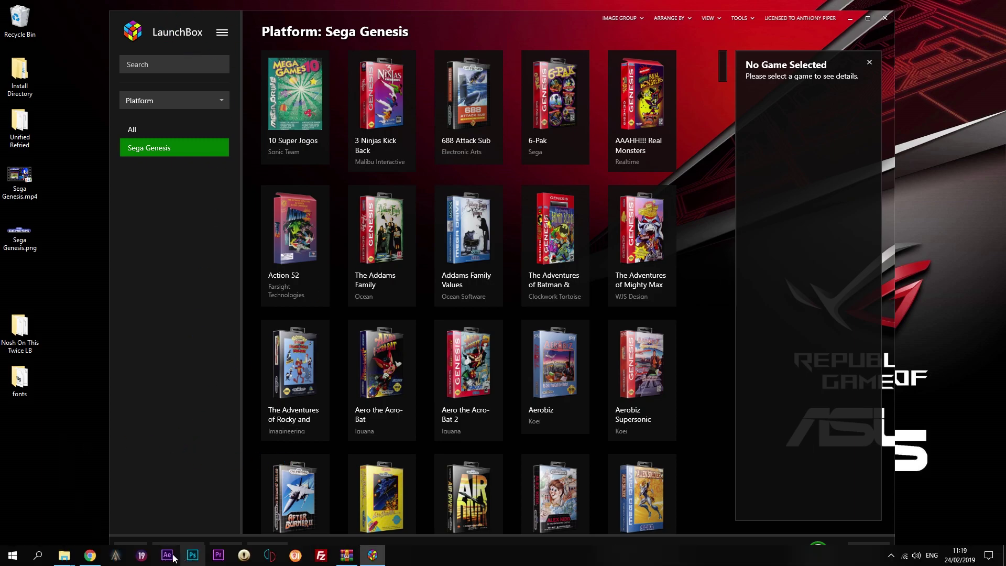
left_click(90, 556)
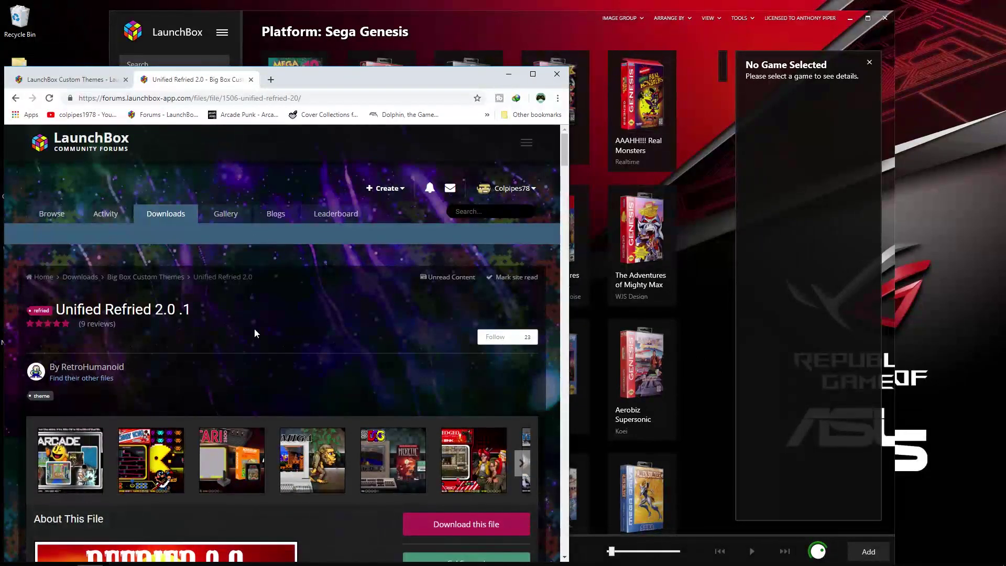
left_click(78, 80)
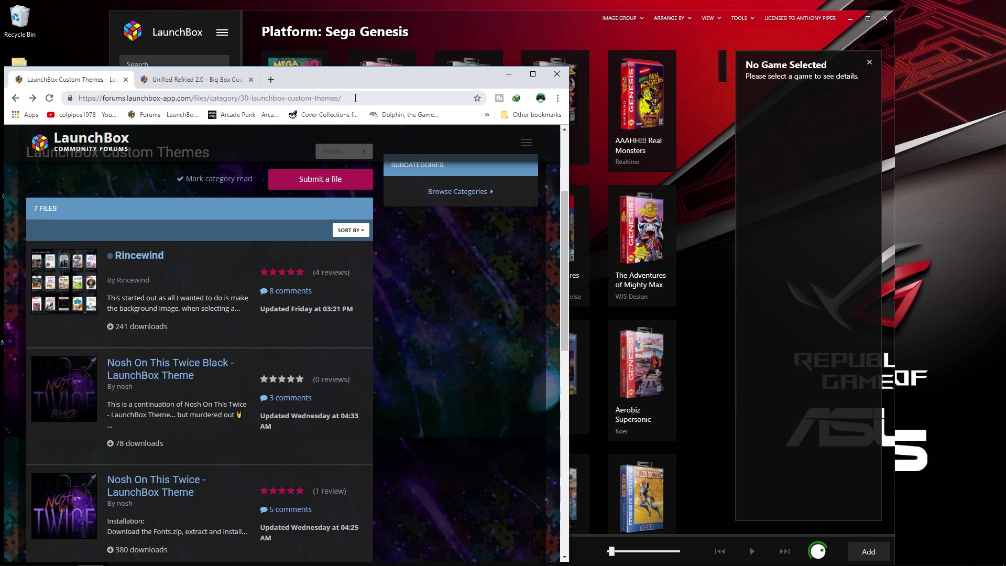
left_click_drag(355, 98, 77, 98)
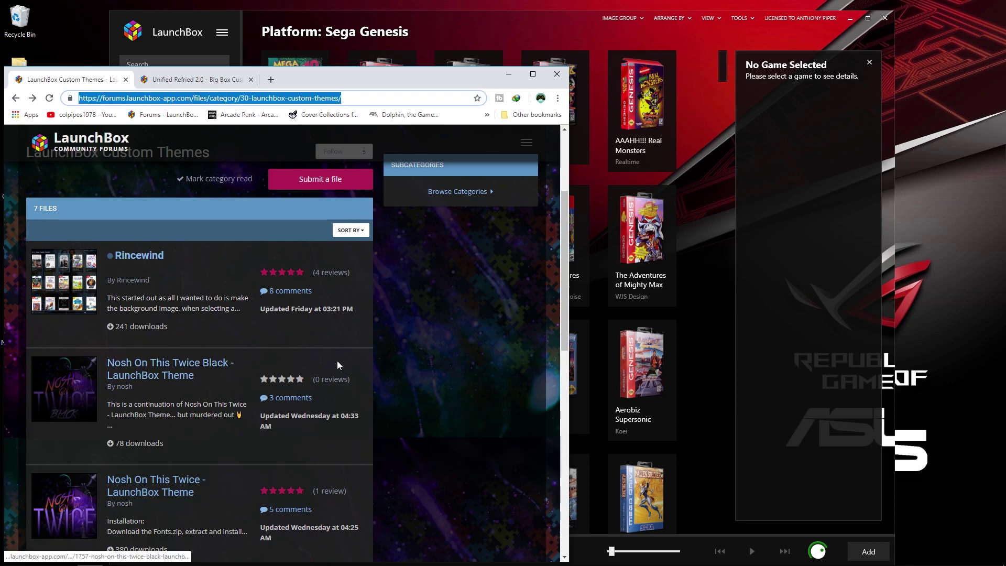
scroll(443, 365, "down", 4)
scroll(424, 350, "up", 4)
scroll(331, 348, "down", 1)
scroll(136, 398, "down", 2)
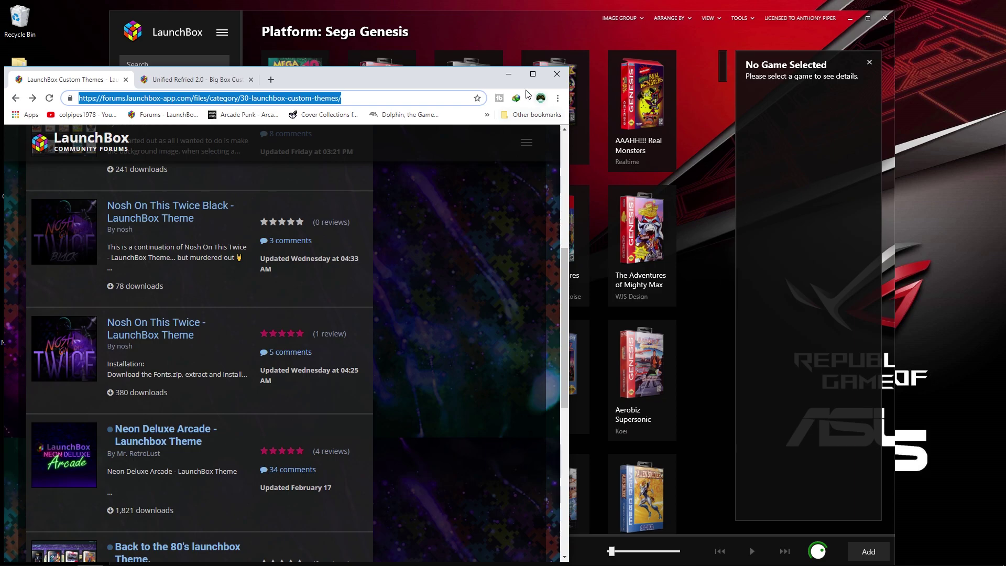
- Open the Nosh On This Twice - LaunchBox Theme page and bring up its list of downloadable files
key("Return")
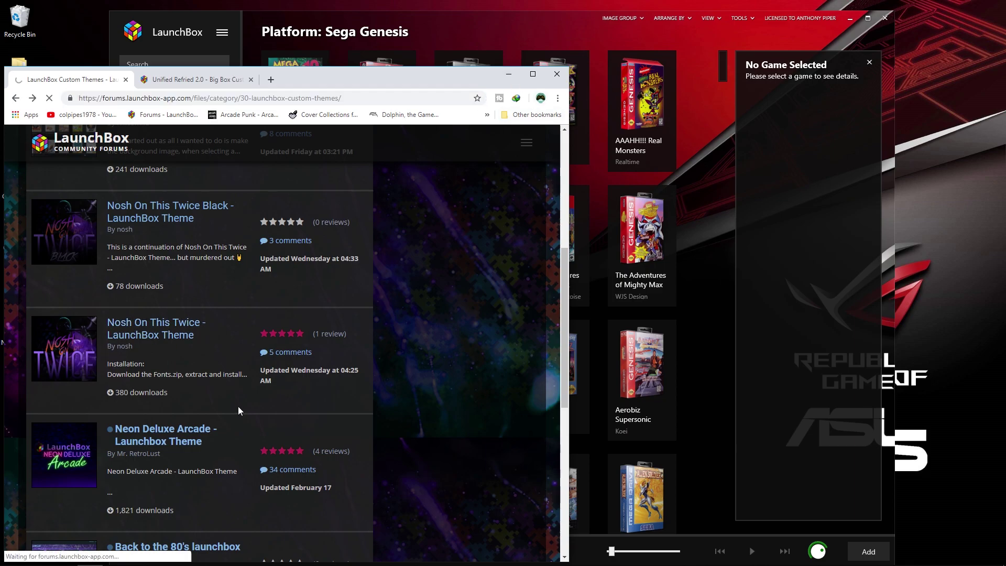
scroll(309, 395, "down", 3)
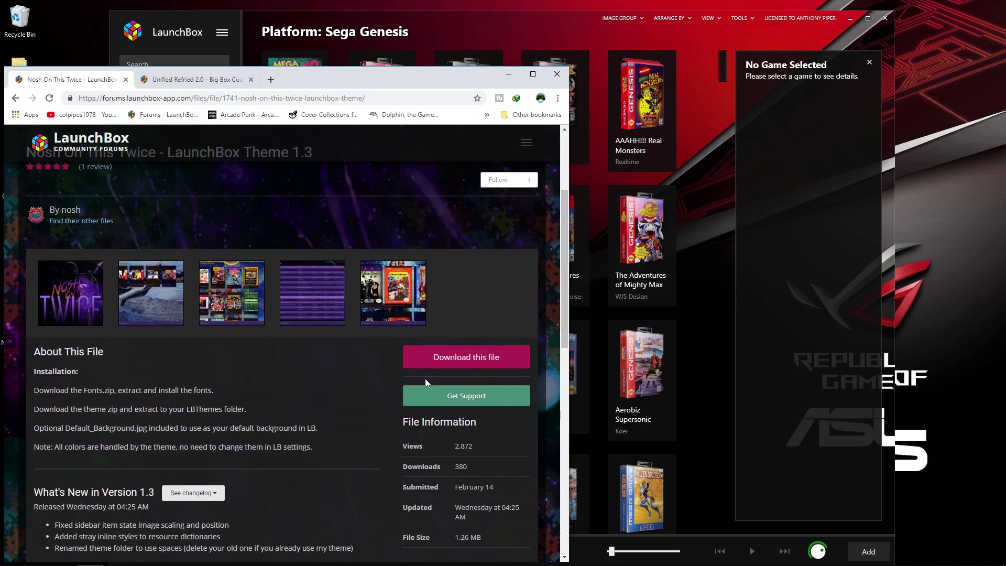
left_click(463, 358)
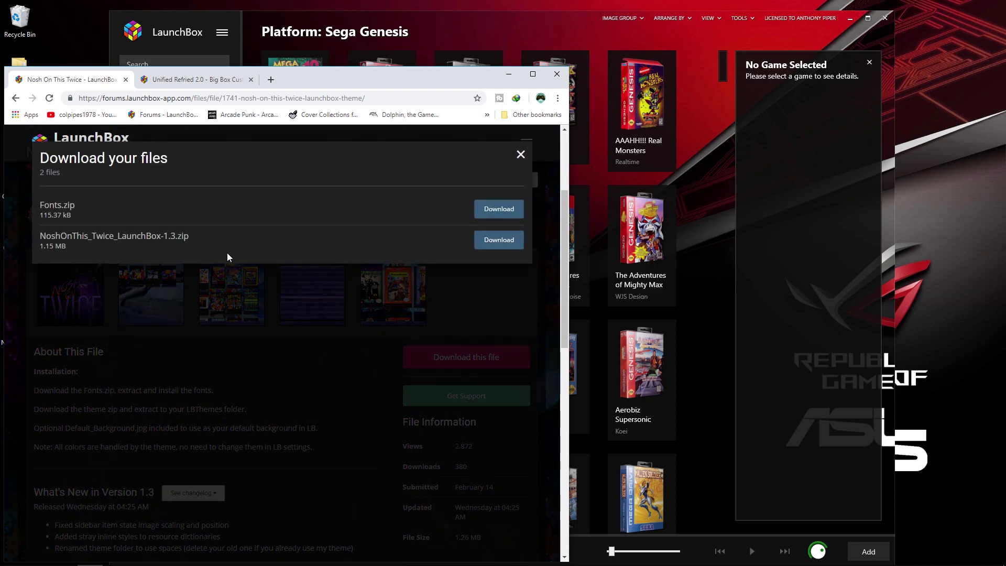
- Minimize the browser and check the font files in the desktop's fonts folder
left_click(513, 74)
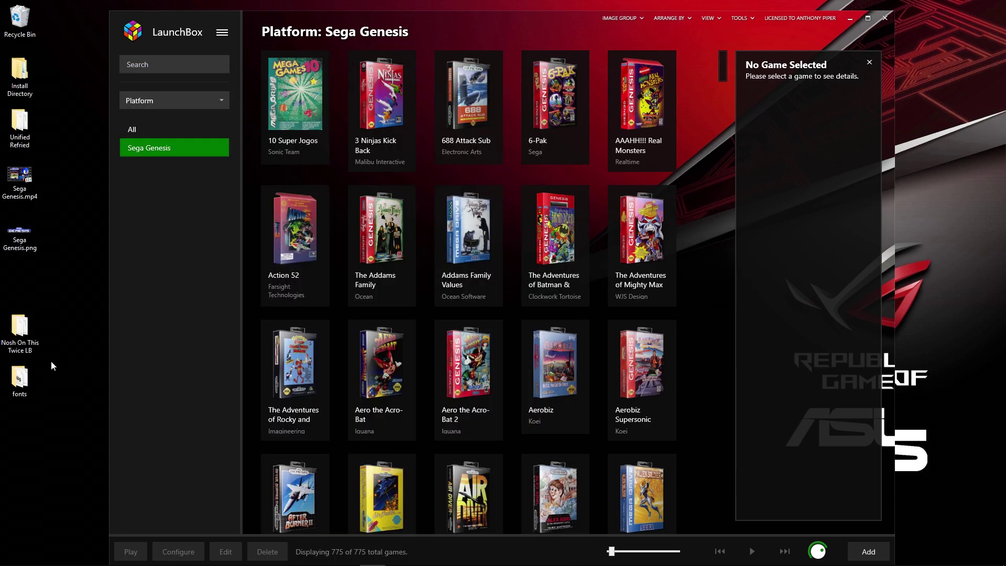
double_click(14, 385)
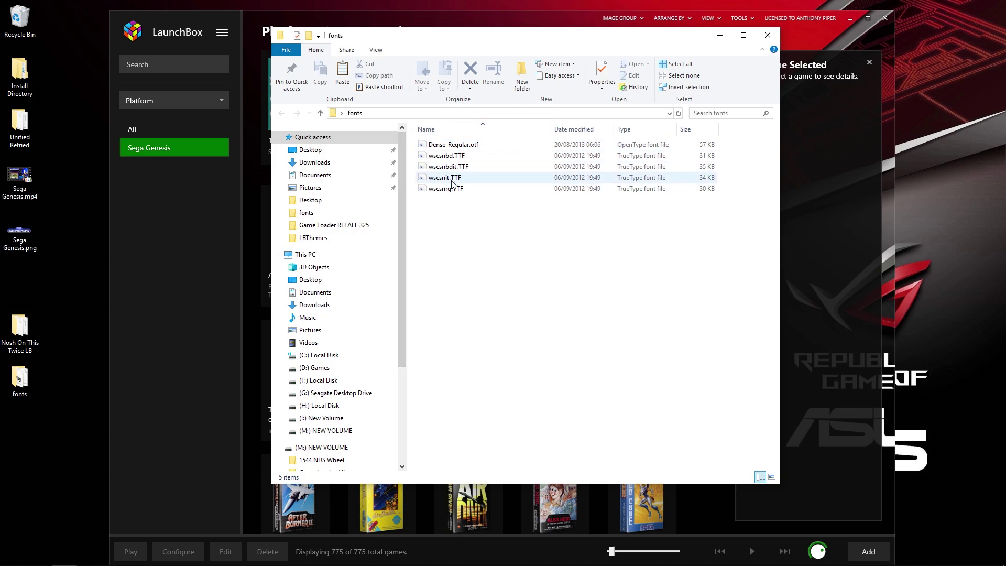
left_click(768, 37)
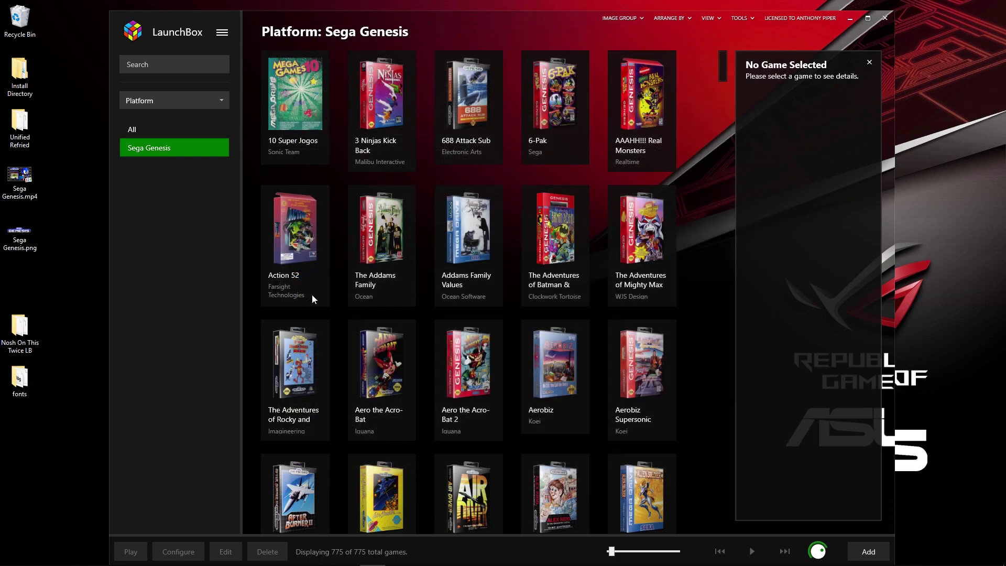
- Inspect the Nosh On This Twice LB folder inside LBThemes in the LaunchBox install directory, then return to the LaunchBox folder
double_click(16, 86)
double_click(447, 156)
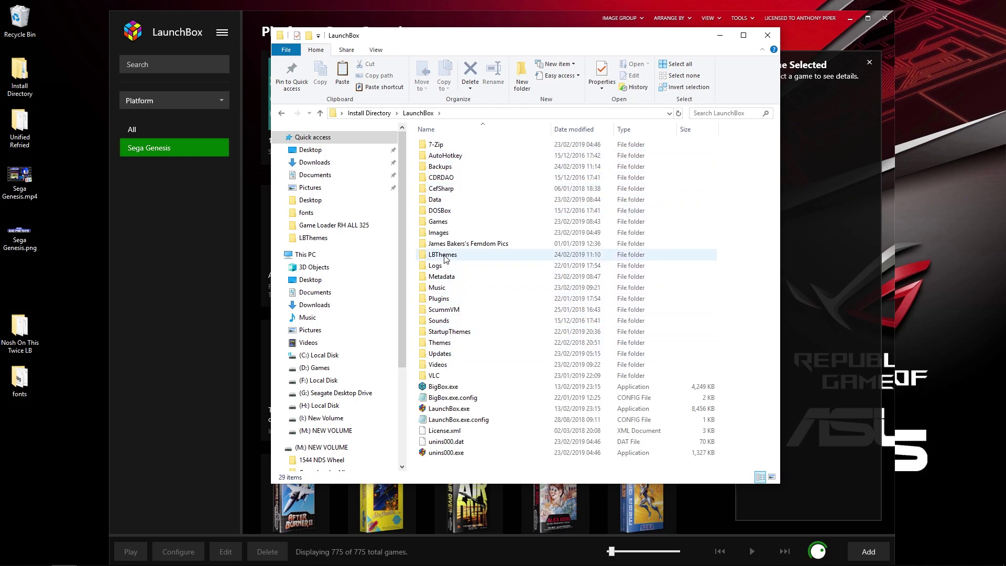
double_click(443, 256)
left_click(22, 341)
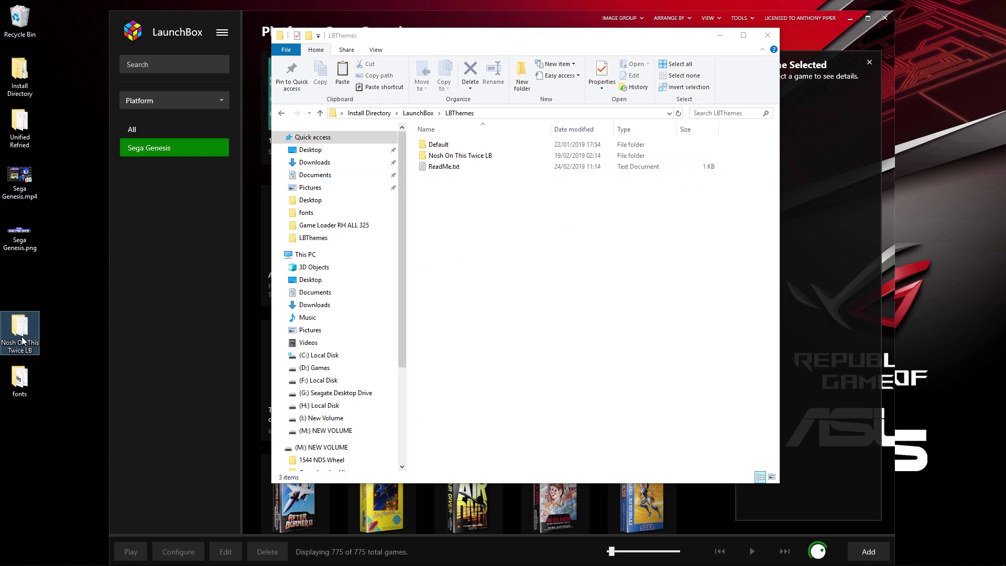
double_click(469, 156)
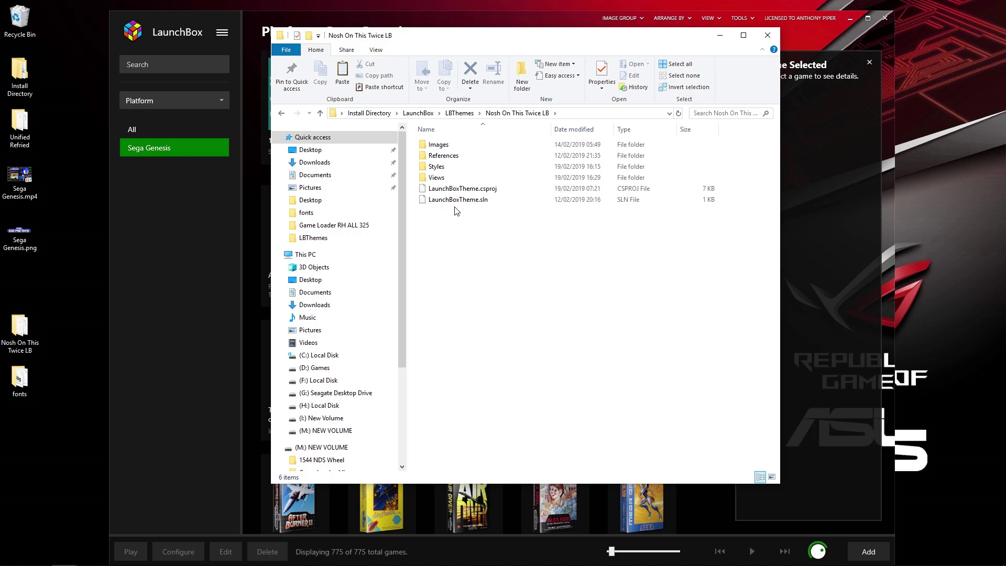
left_click(453, 113)
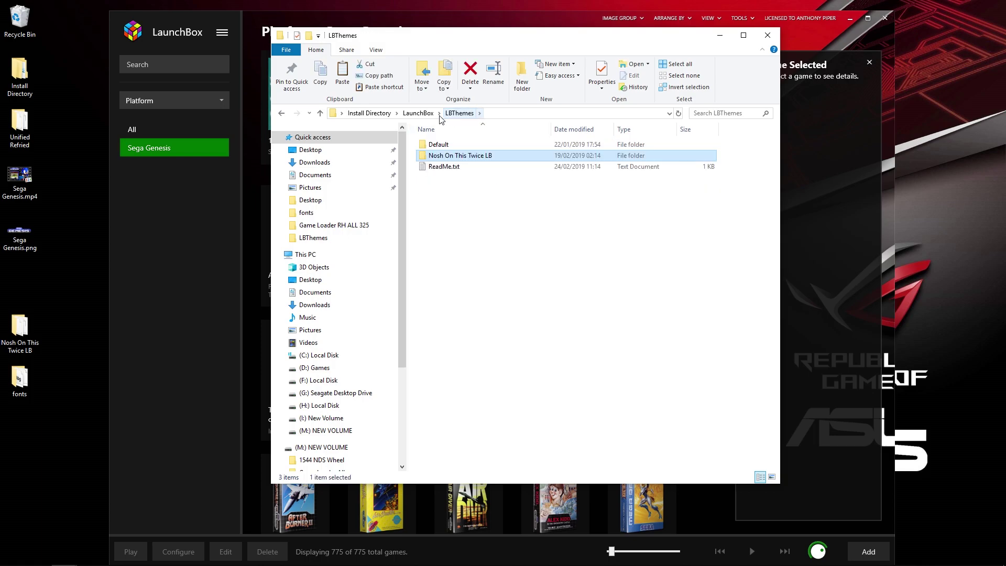
left_click(419, 114)
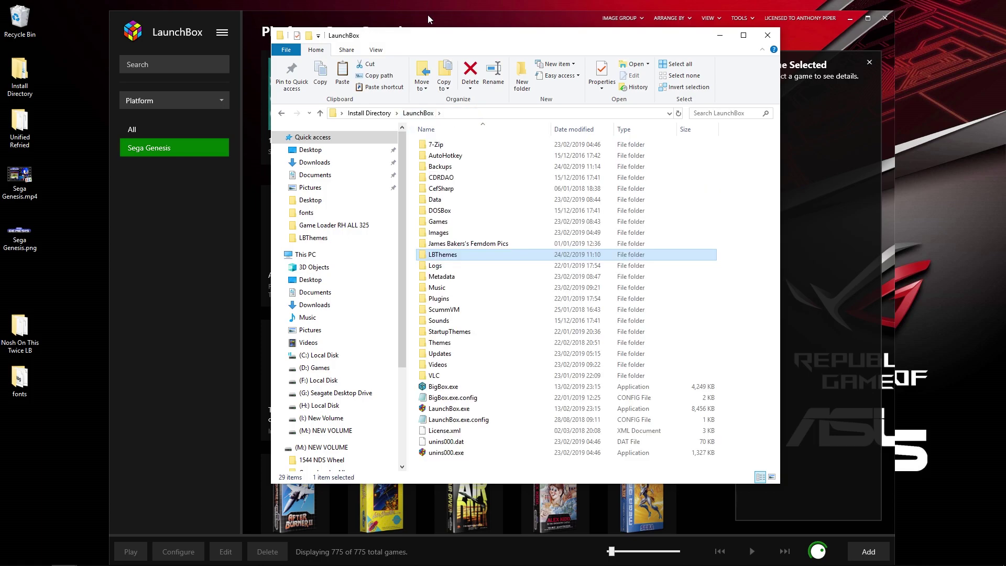
- Set the visual theme to Nosh On This Twice LB in LaunchBox's options and accept the required shutdown
left_click(427, 19)
left_click(222, 33)
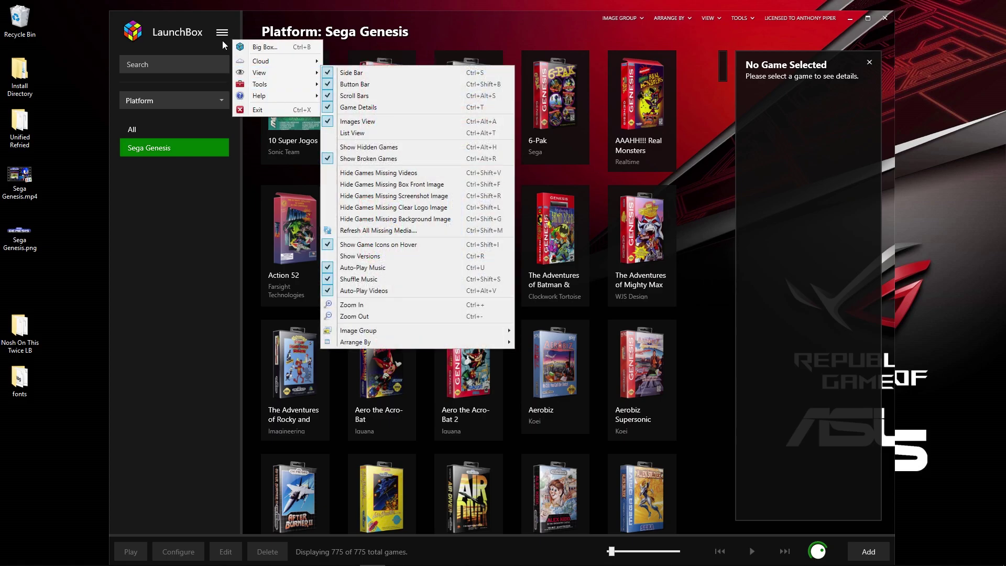
mouse_move(260, 85)
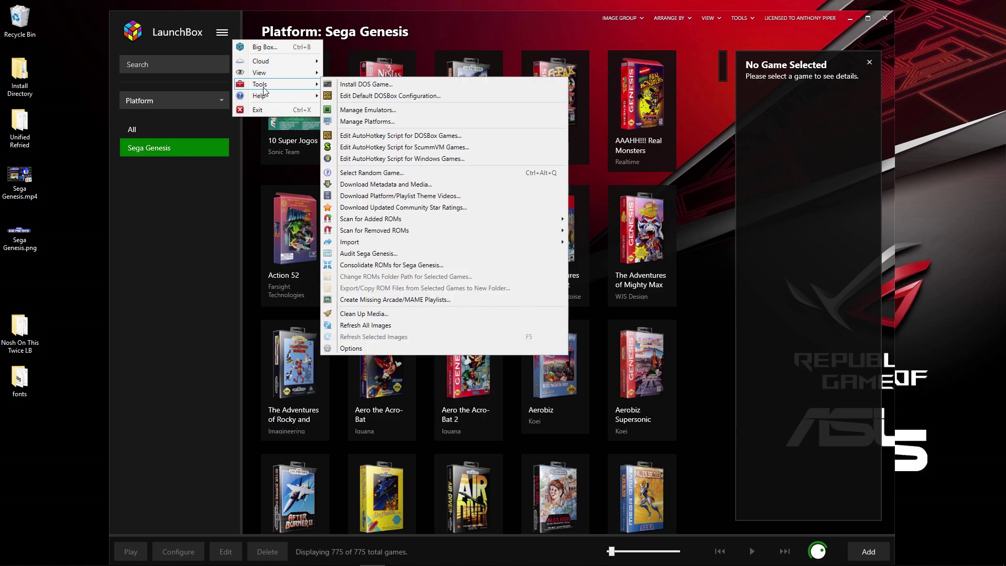
left_click(375, 348)
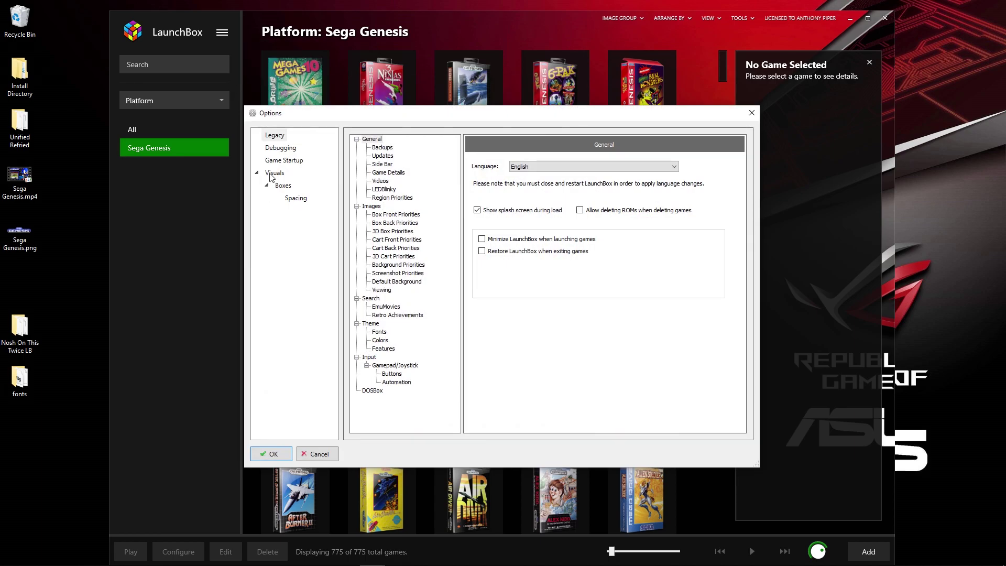
left_click(274, 173)
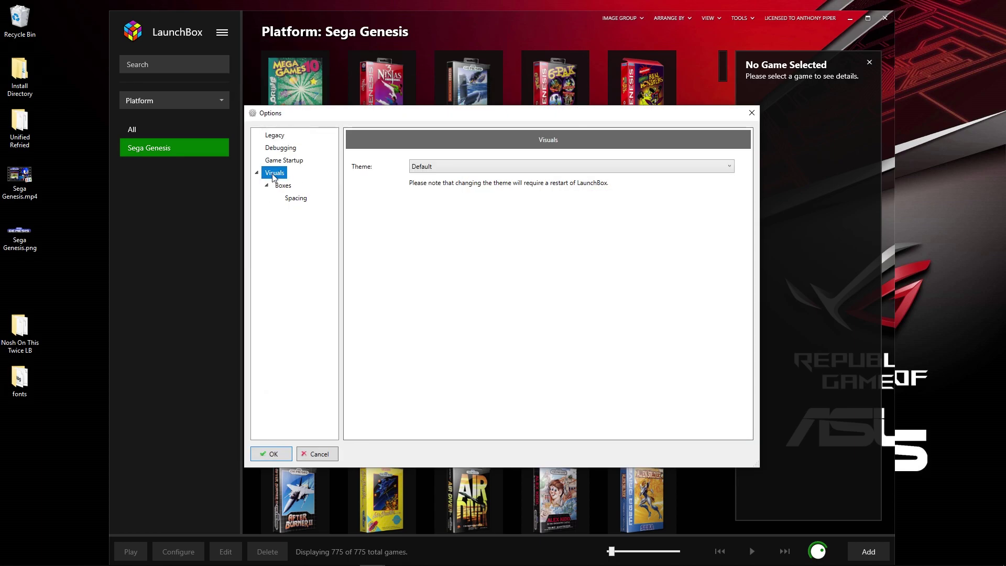
left_click(435, 166)
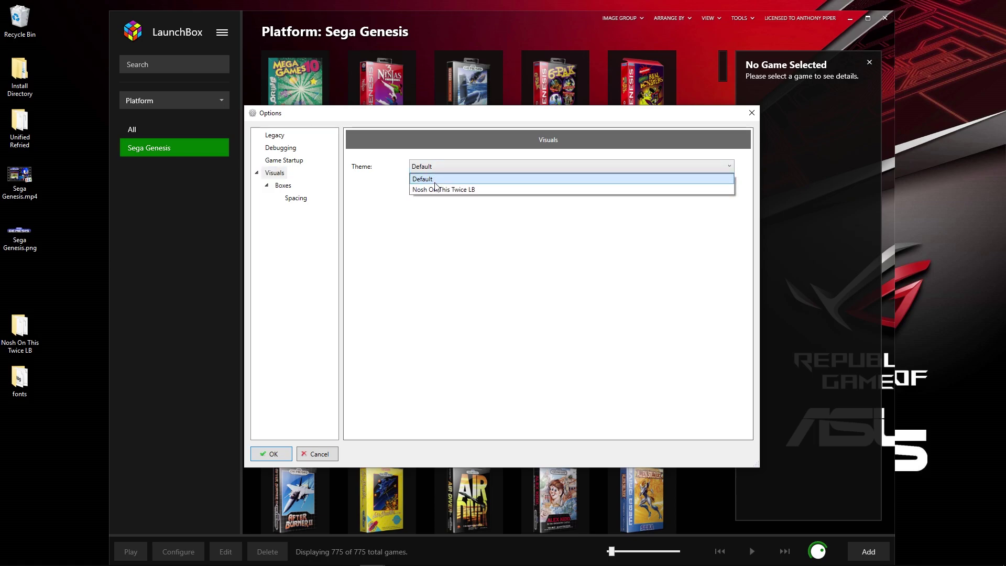
left_click(434, 192)
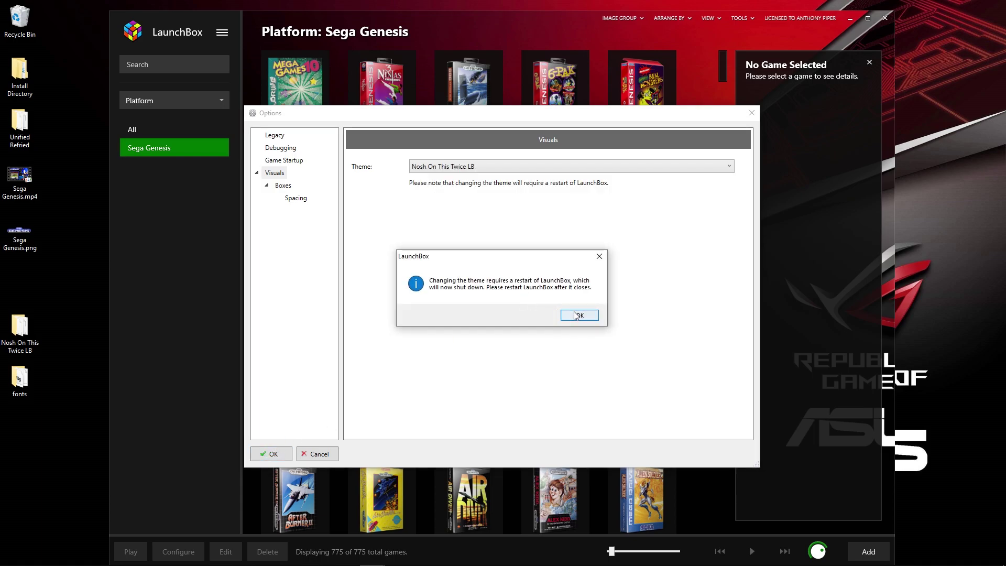
left_click(577, 317)
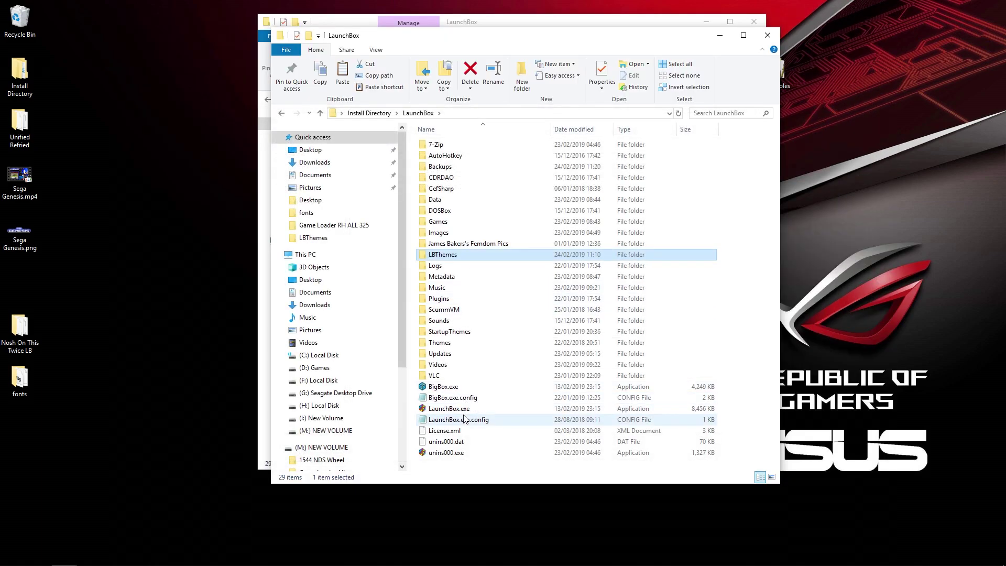
- Relaunch LaunchBox from LaunchBox.exe and look through the Sega Genesis games in the new theme
left_click(463, 410)
double_click(464, 409)
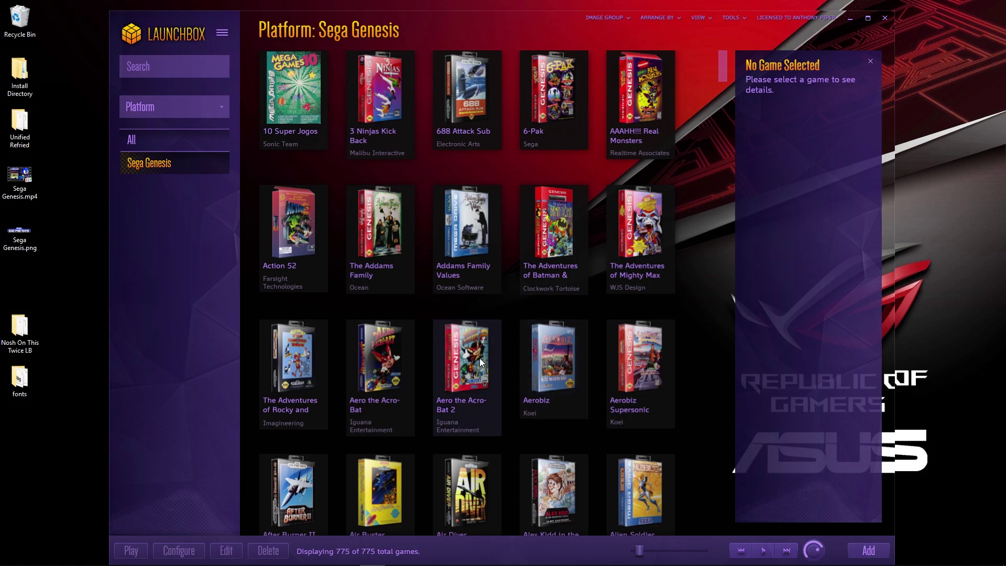
scroll(438, 331, "down", 8)
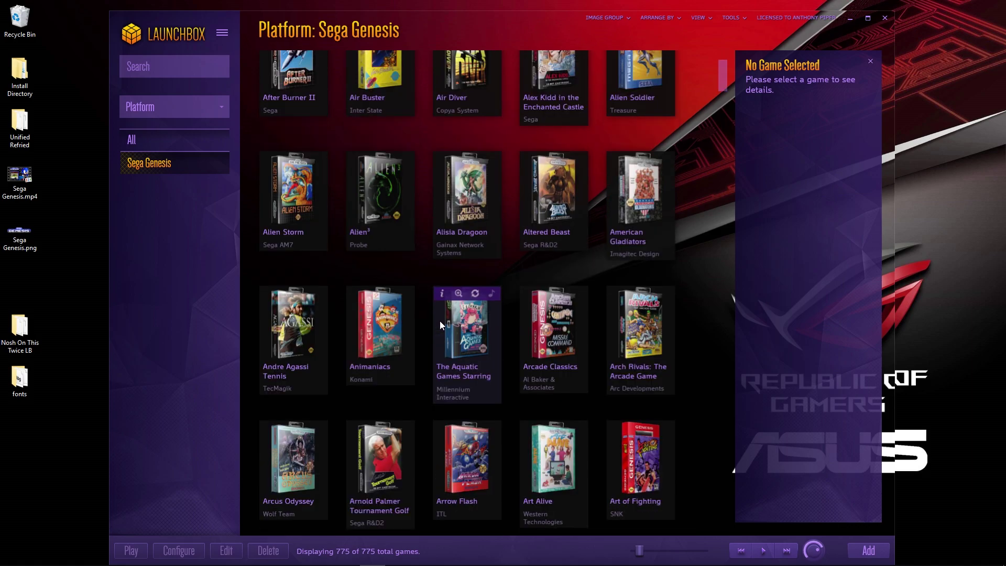
scroll(439, 322, "down", 3)
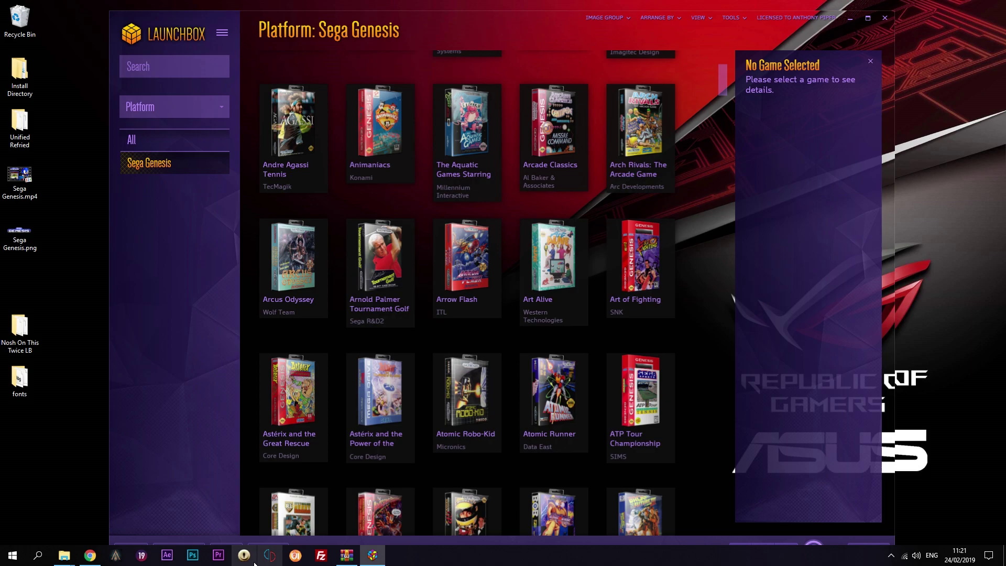
- Return to the browser, close the download list, review the LaunchBox Custom Themes category again and minimize the browser
left_click(90, 557)
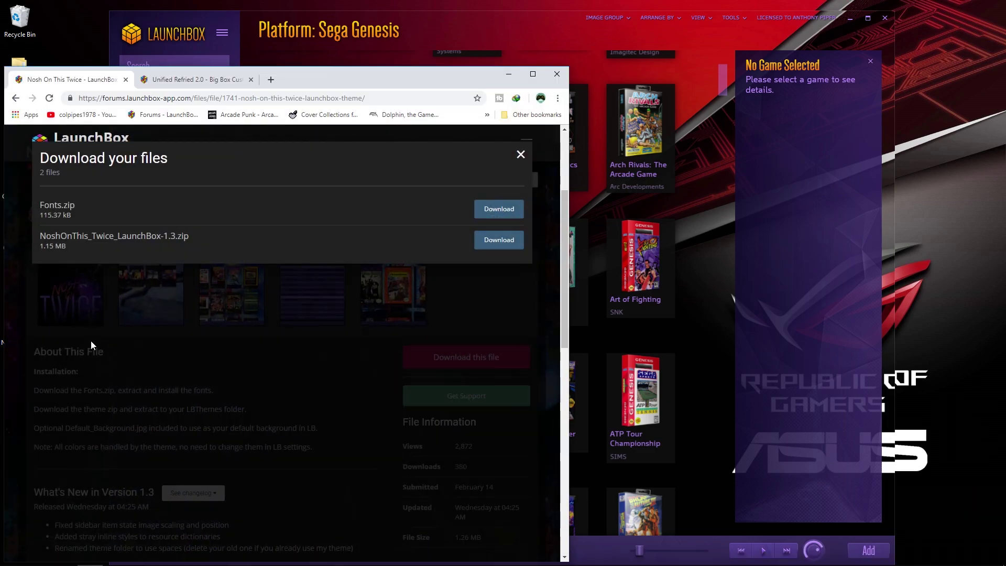
left_click(520, 154)
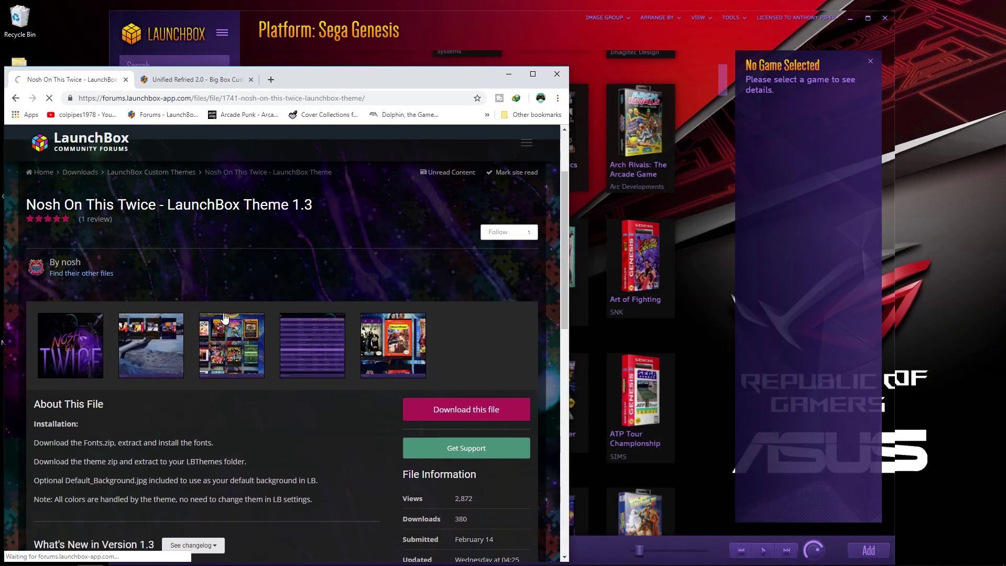
scroll(219, 293, "down", 10)
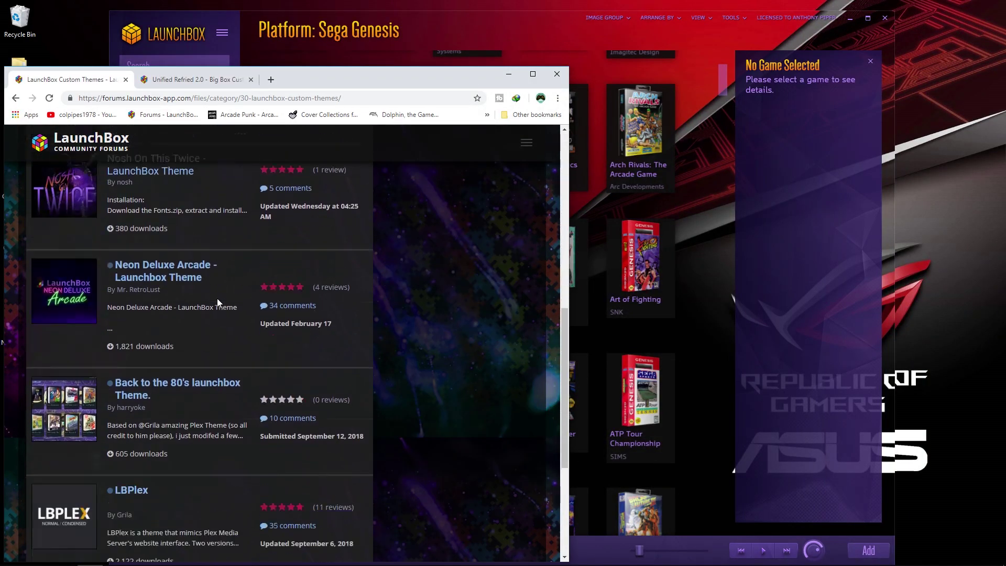
scroll(215, 299, "up", 10)
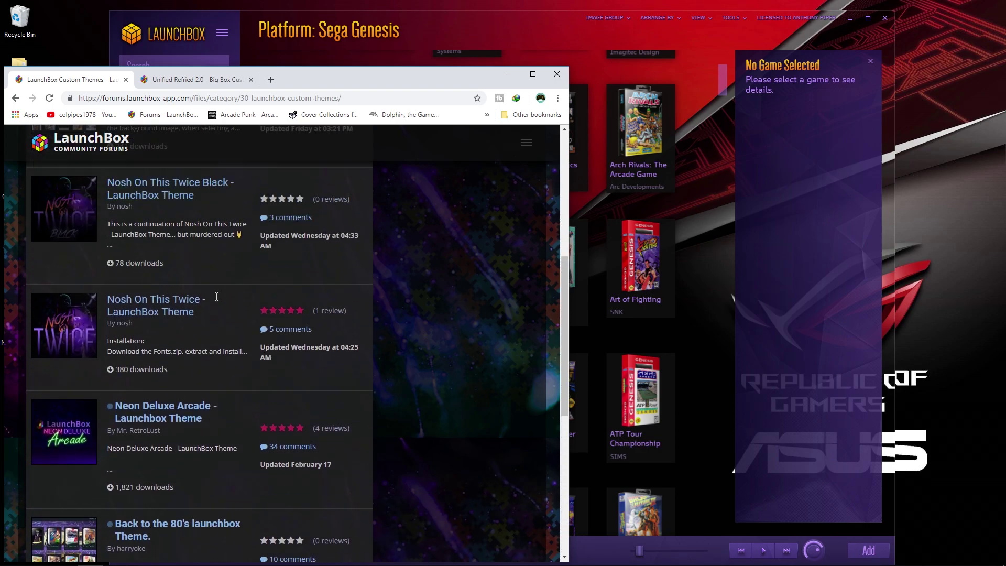
scroll(215, 299, "down", 2)
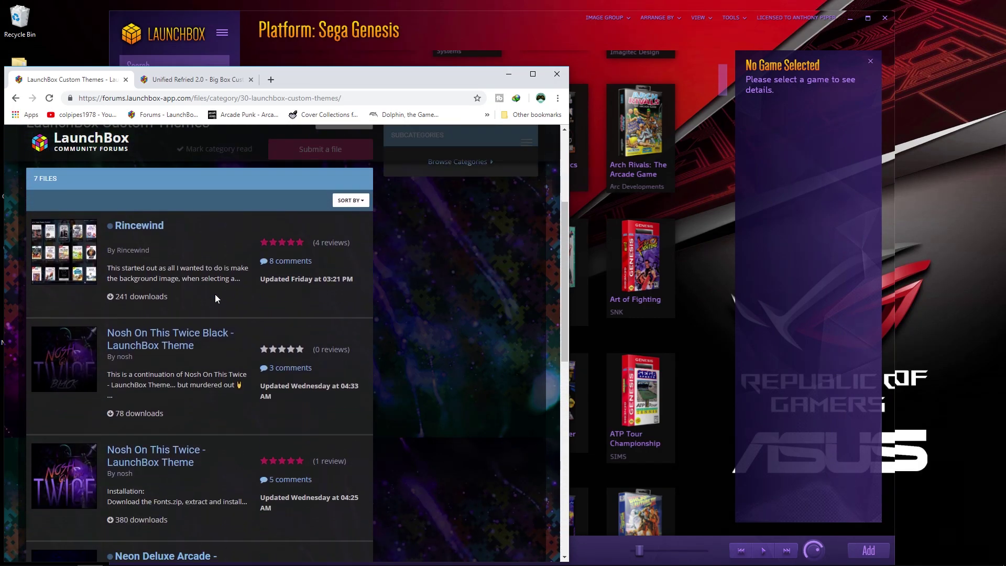
left_click(504, 74)
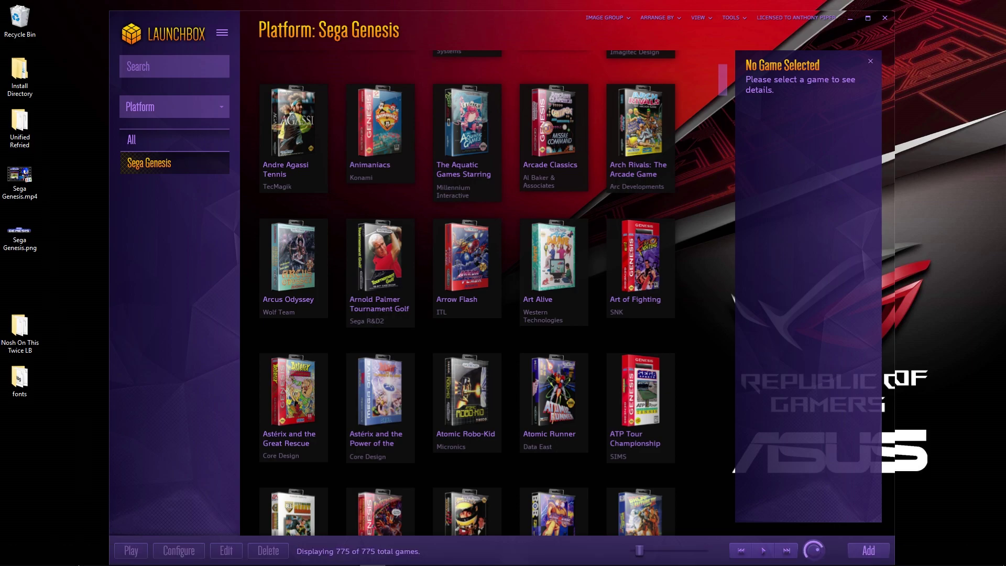
- Bring up the Unified Refried 2.0 Big Box theme page in Chrome and reposition the browser window over LaunchBox
left_click(92, 557)
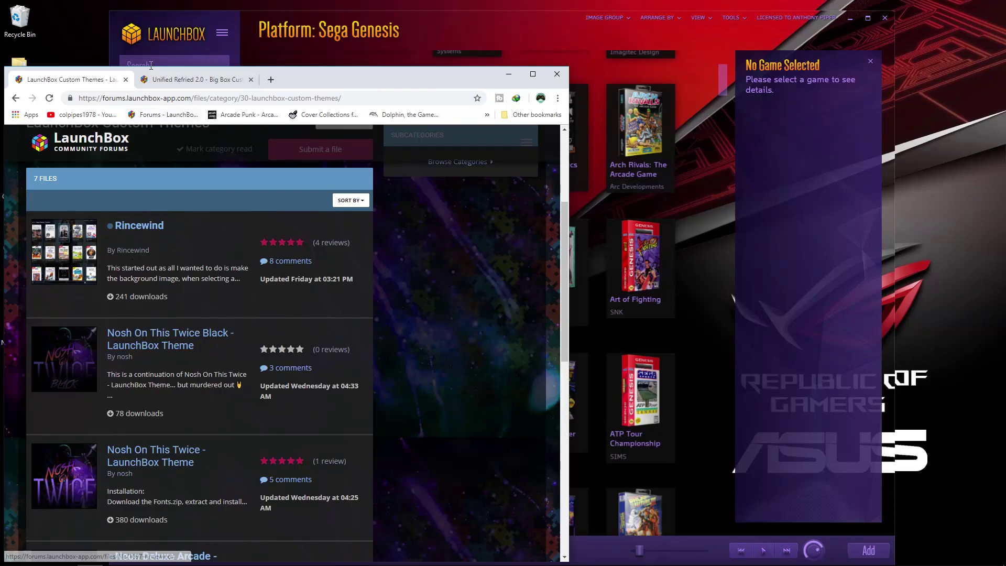
left_click(198, 83)
scroll(269, 333, "down", 2)
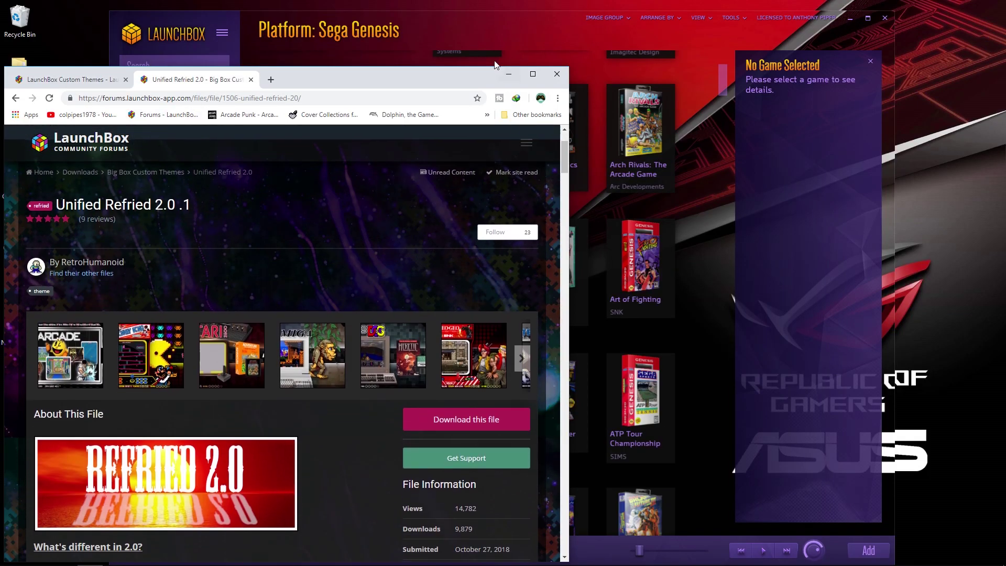
left_click_drag(418, 71, 561, 13)
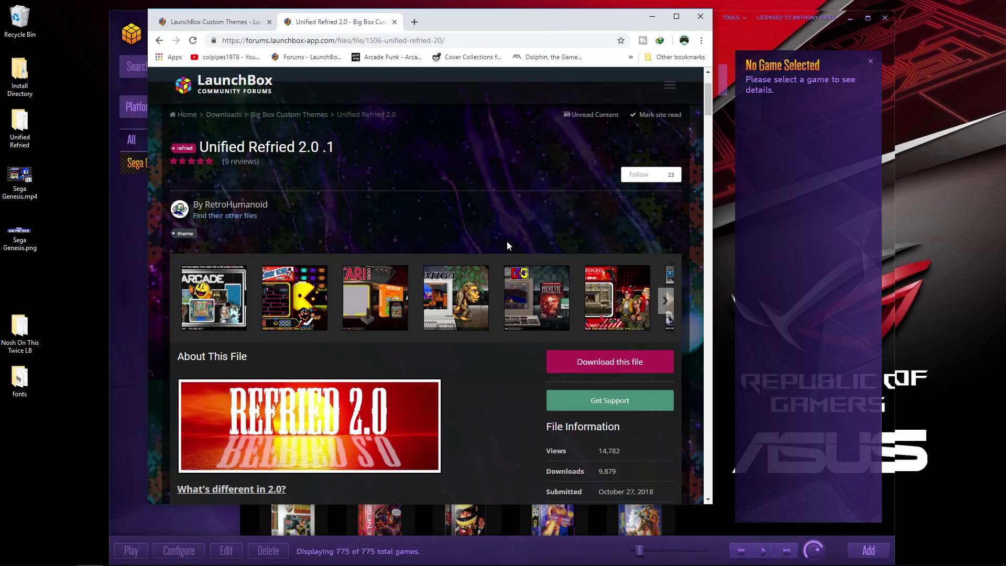
- Extend the browser window's height and review the Unified Refried 2.0 page down to the installation instructions, highlighting the plugin-unblocking step
double_click(453, 503)
scroll(444, 419, "down", 1)
scroll(469, 382, "down", 4)
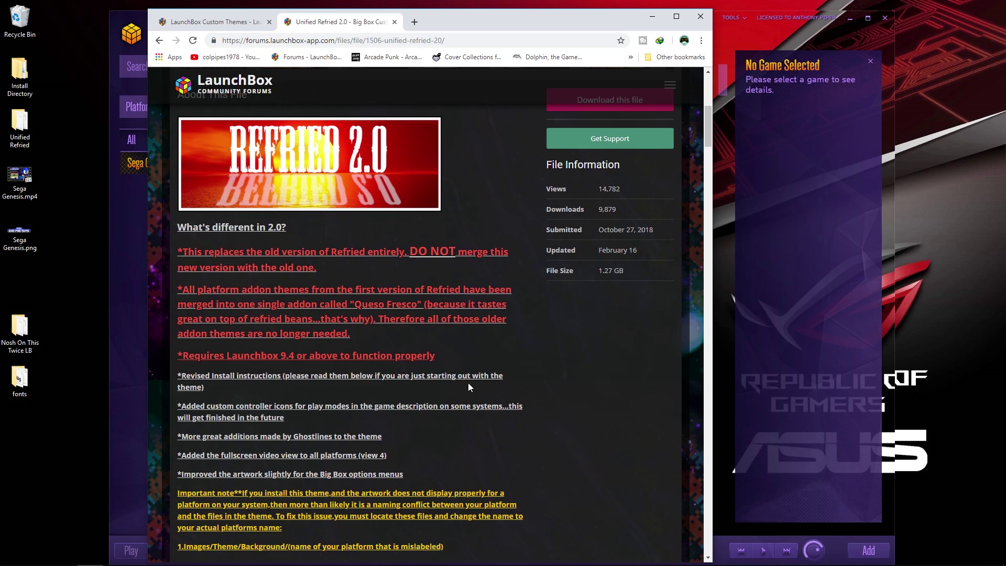
scroll(467, 381, "down", 3)
scroll(466, 381, "up", 4)
scroll(466, 378, "up", 6)
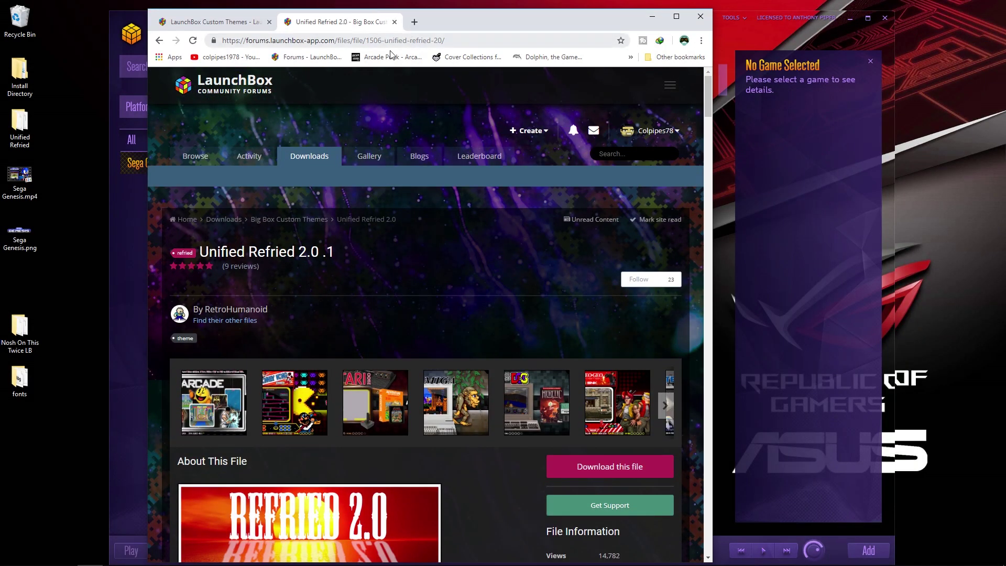
scroll(355, 385, "down", 4)
scroll(359, 377, "up", 2)
scroll(357, 375, "down", 15)
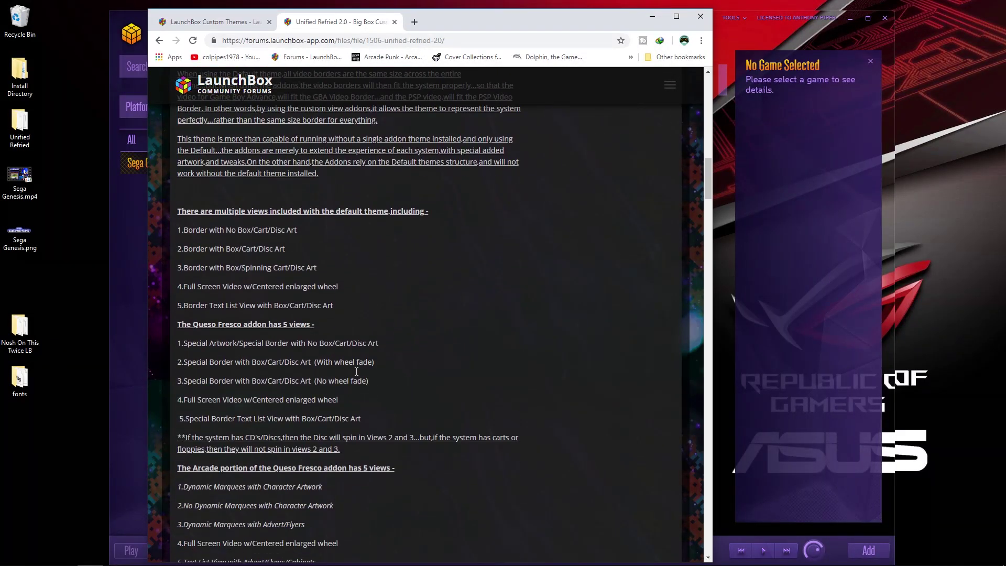
scroll(356, 371, "down", 9)
triple_click(356, 371)
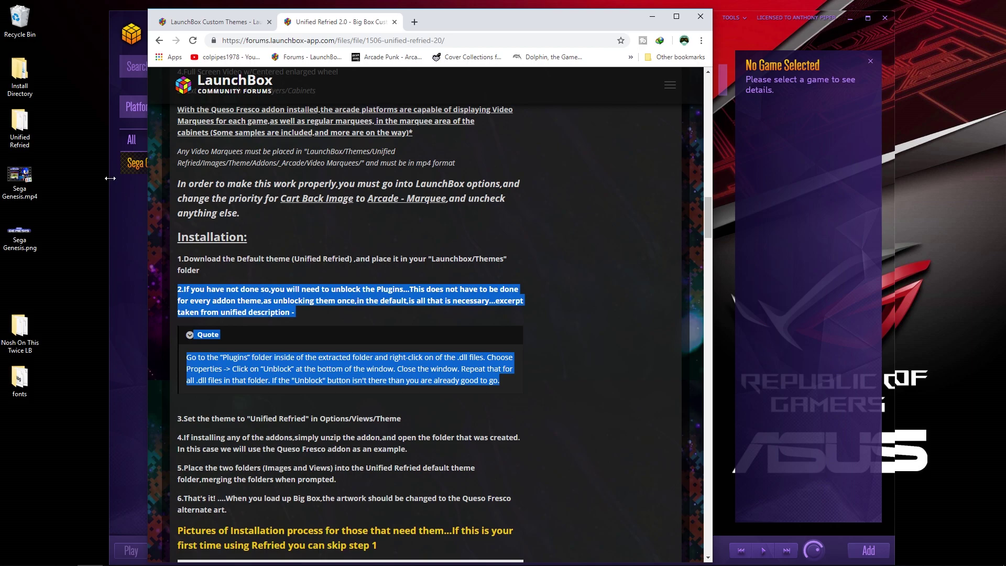
- Check the properties of HelperControl_v4.dll in the Unified Refried Plugins folder for an unblock option, then close the folder
double_click(34, 119)
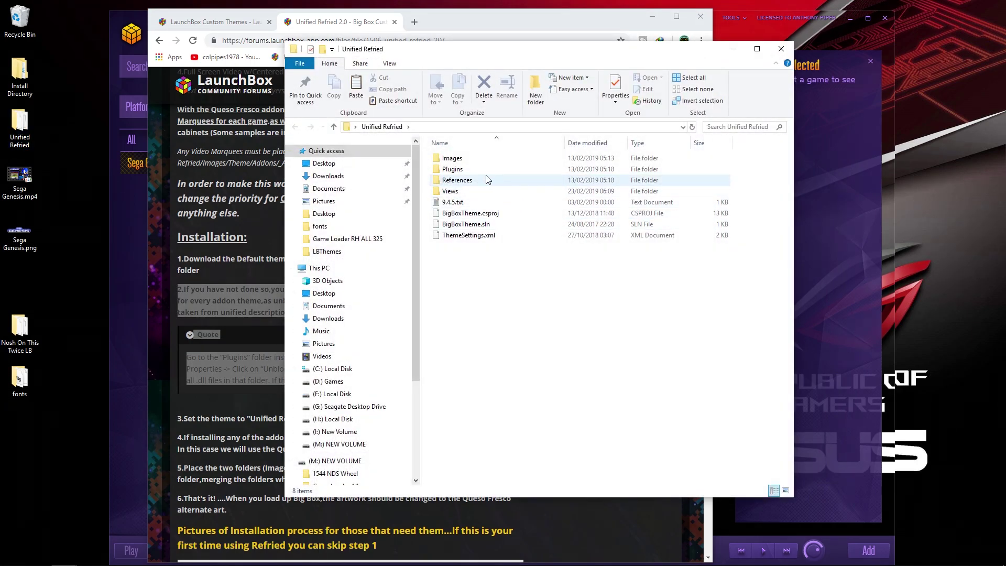
double_click(452, 169)
right_click(464, 158)
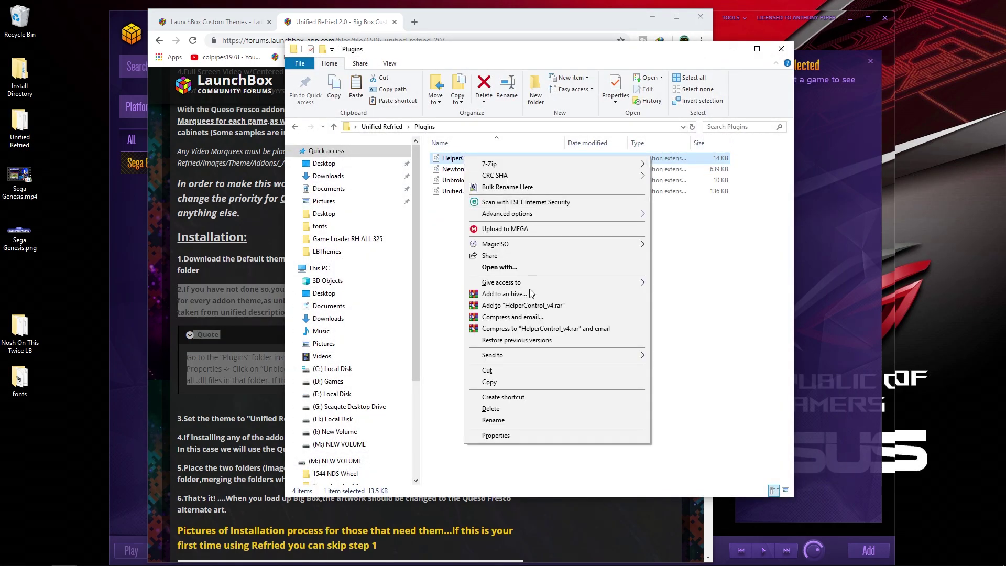
left_click(524, 435)
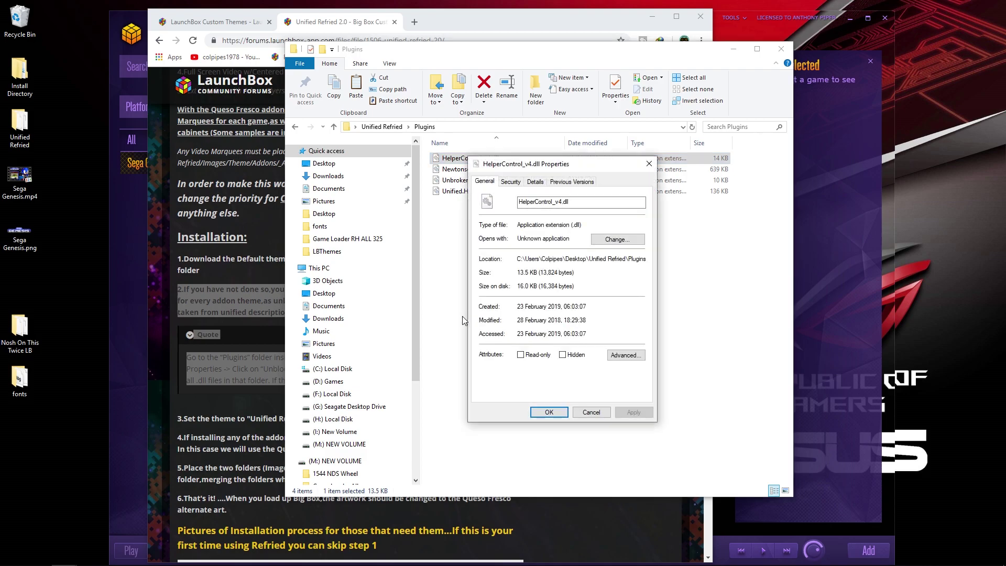
left_click(649, 164)
left_click(780, 48)
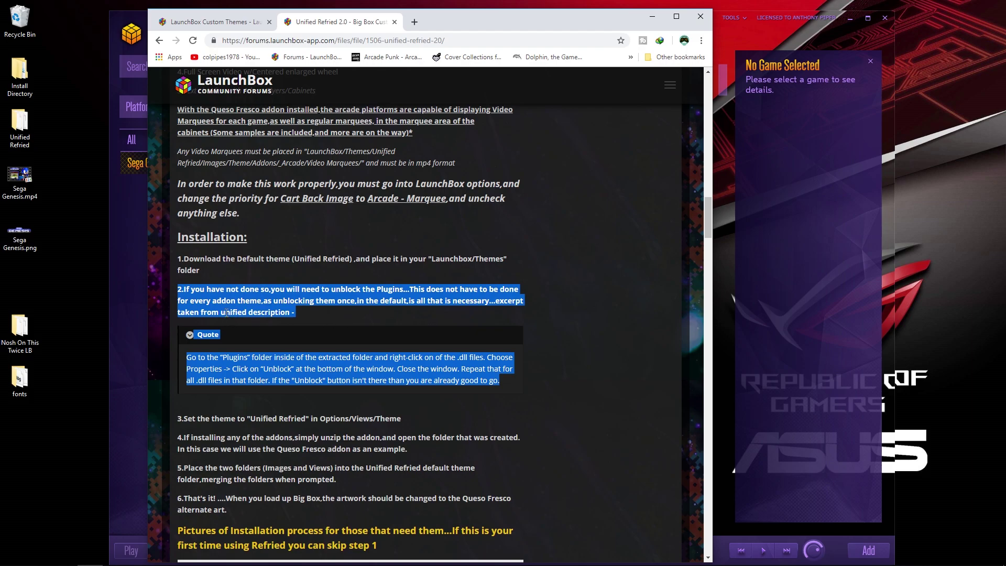
- Review the Refried Theme Platform Video Set and Platform Logo Set entries on the page, then minimize the browser
scroll(354, 344, "down", 4)
scroll(349, 287, "down", 17)
scroll(346, 286, "down", 14)
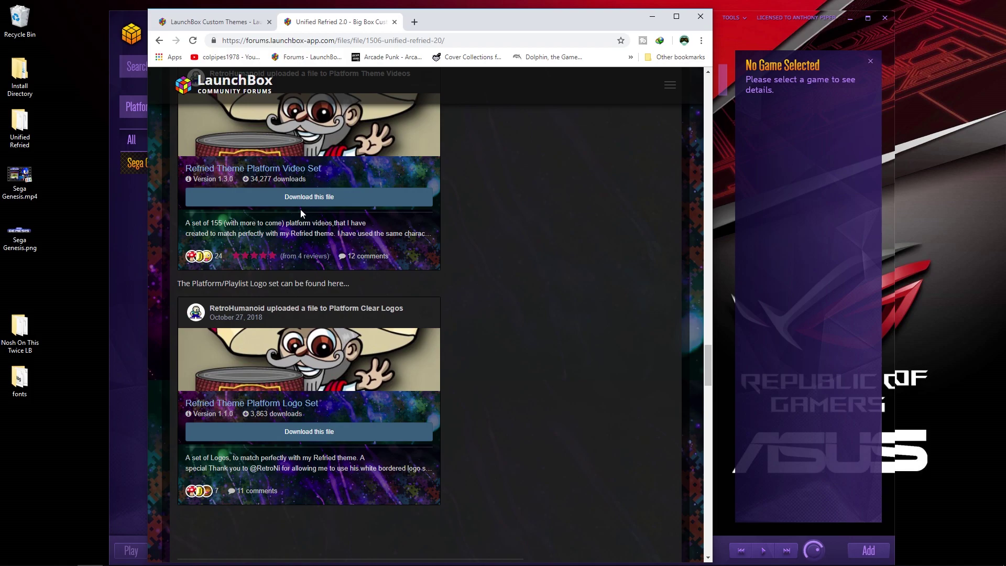
scroll(346, 262, "up", 2)
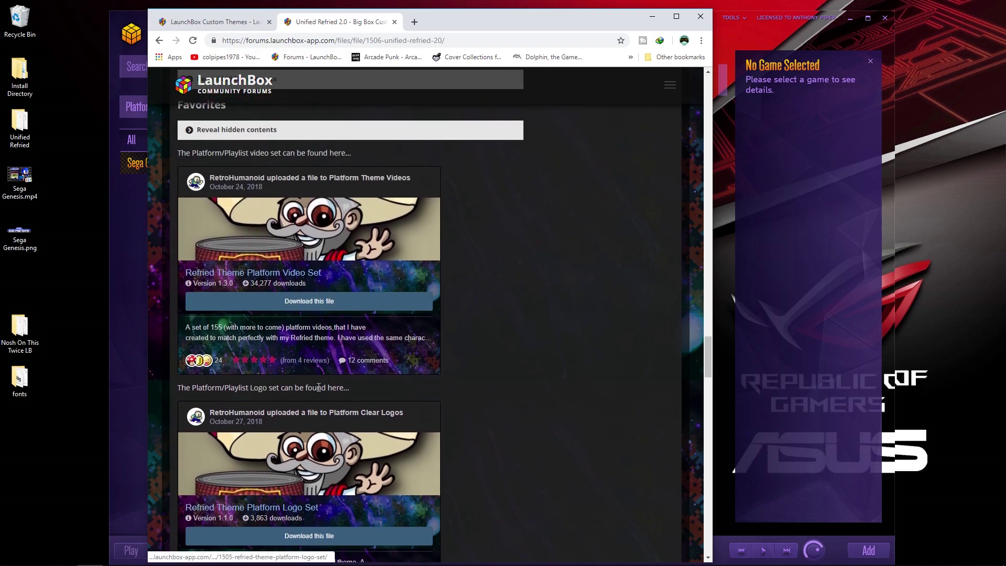
scroll(333, 314, "down", 3)
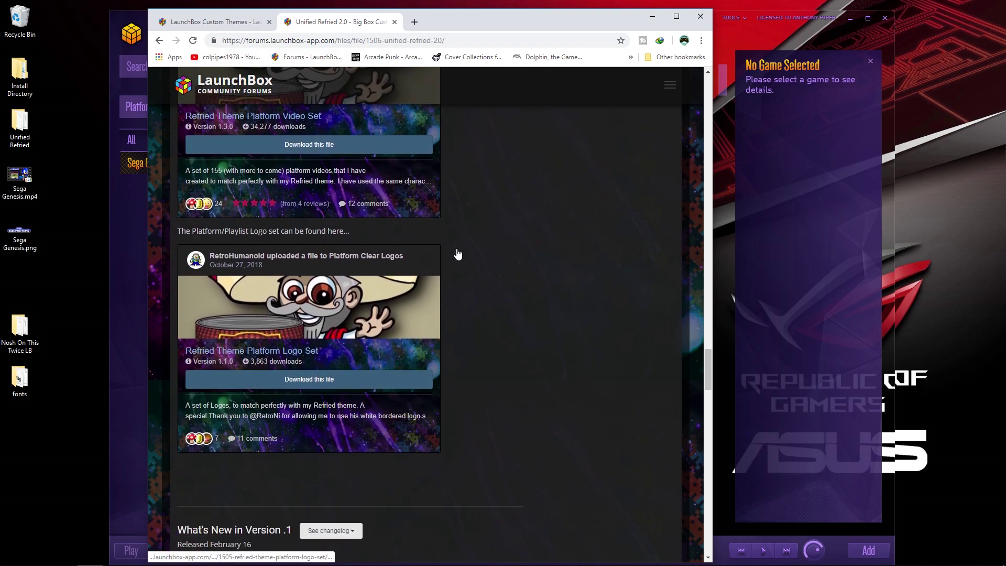
left_click(652, 16)
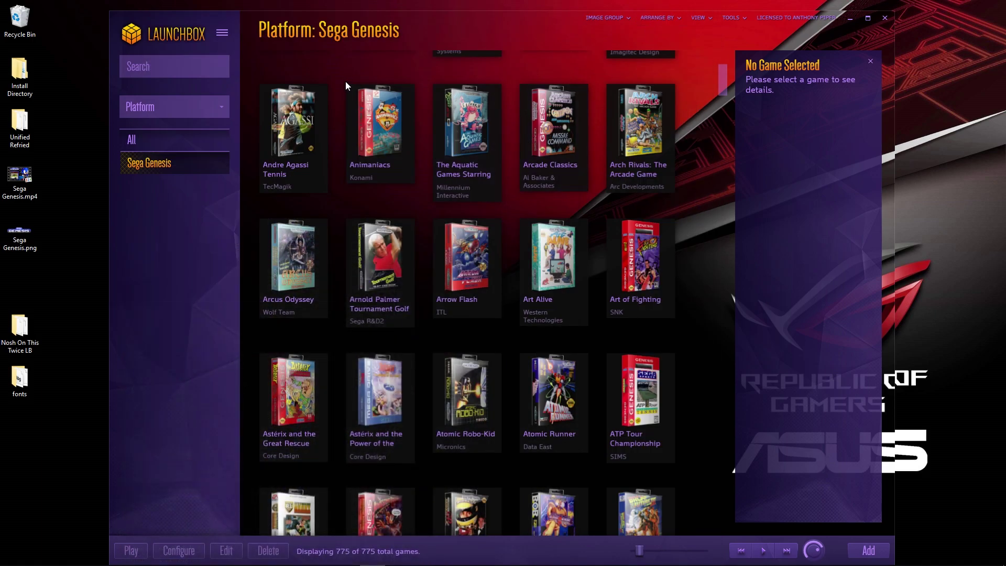
- Examine the theme videos offered for Sega Genesis in Download Platform/Playlist Theme Videos and close the dialog without downloading
left_click(222, 34)
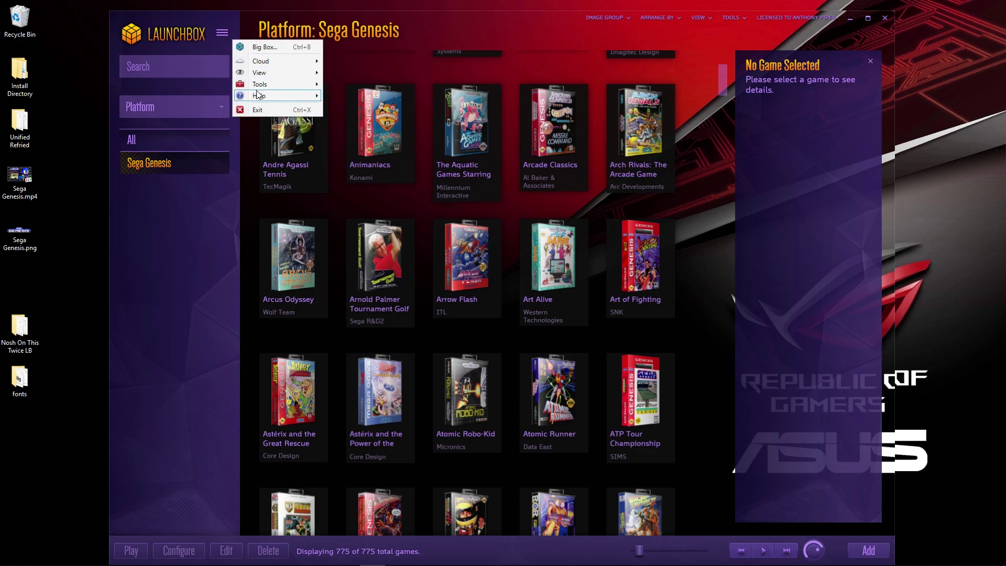
mouse_move(260, 85)
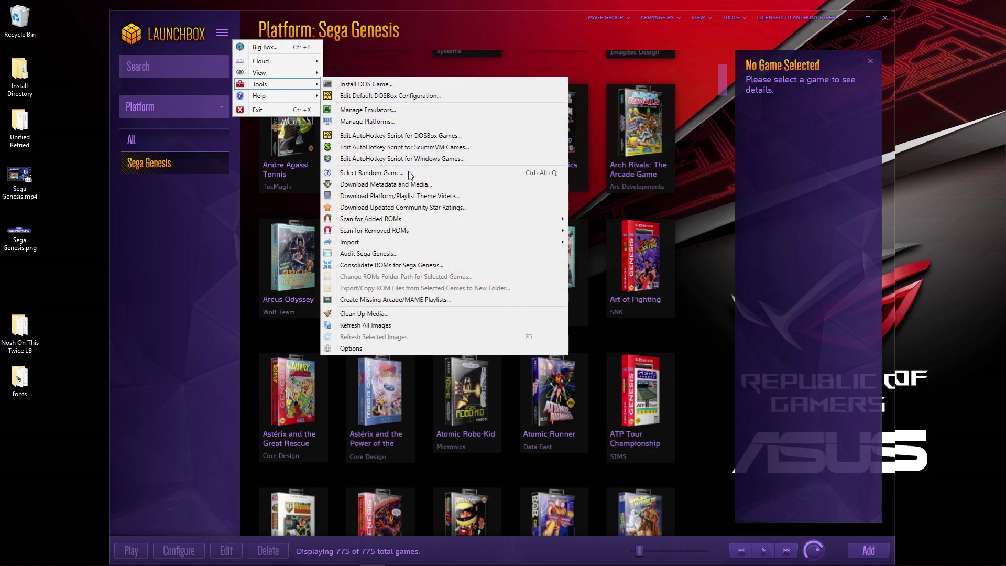
left_click(399, 197)
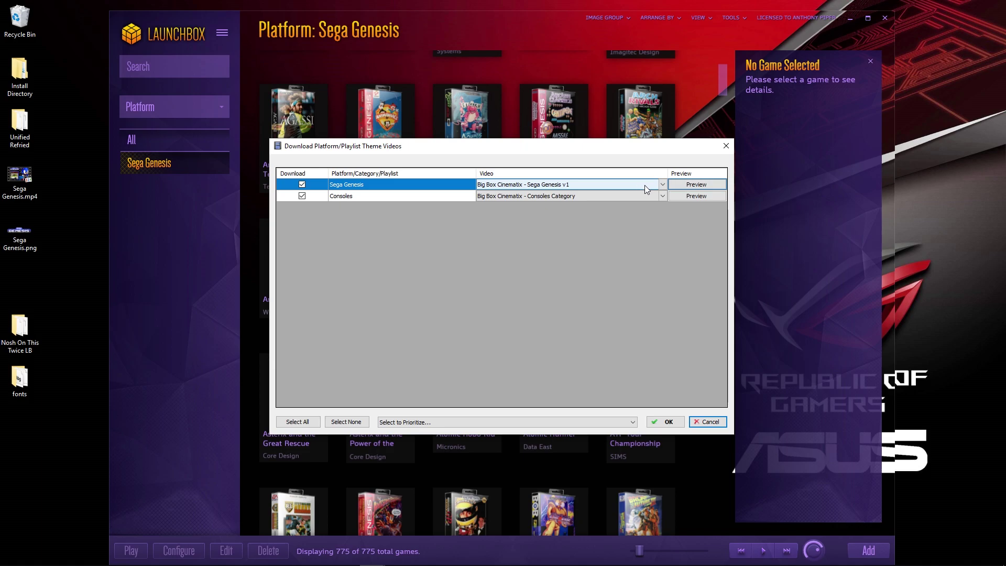
left_click(663, 186)
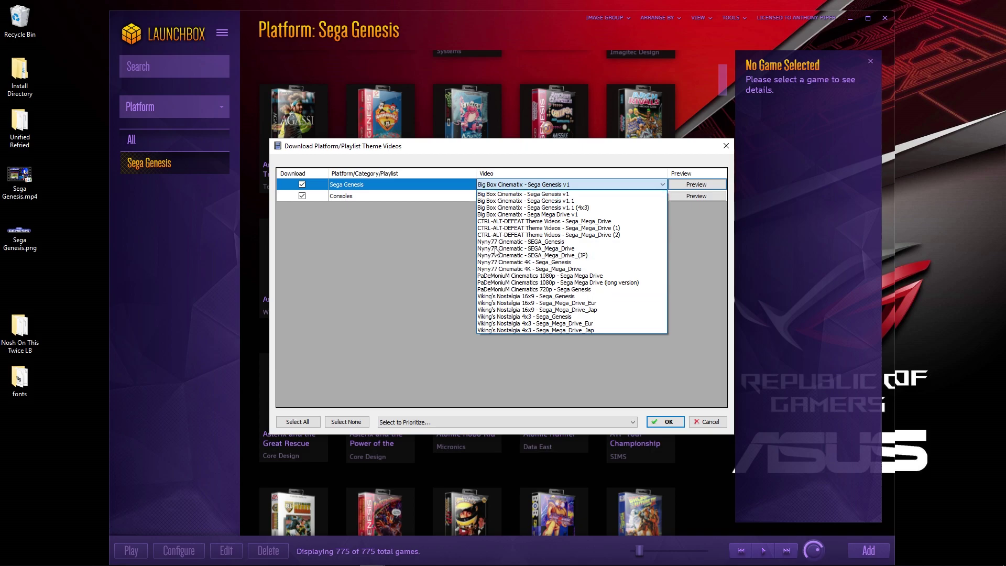
left_click(410, 290)
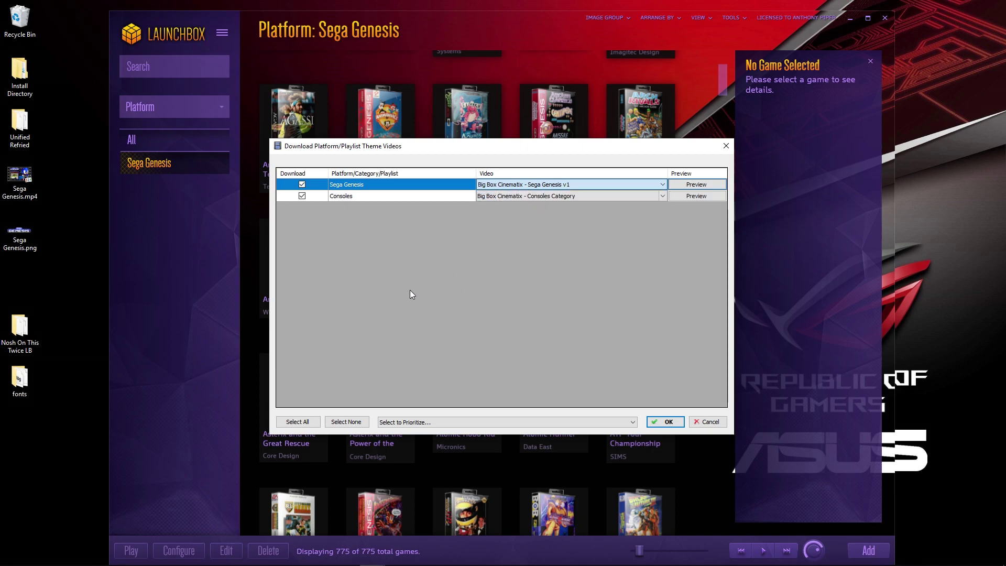
left_click(576, 186)
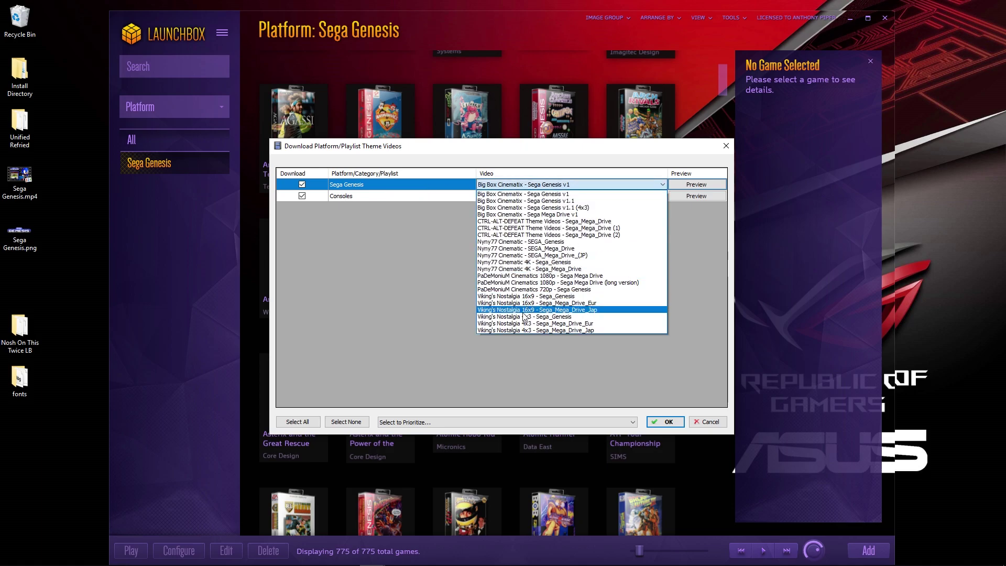
left_click(433, 287)
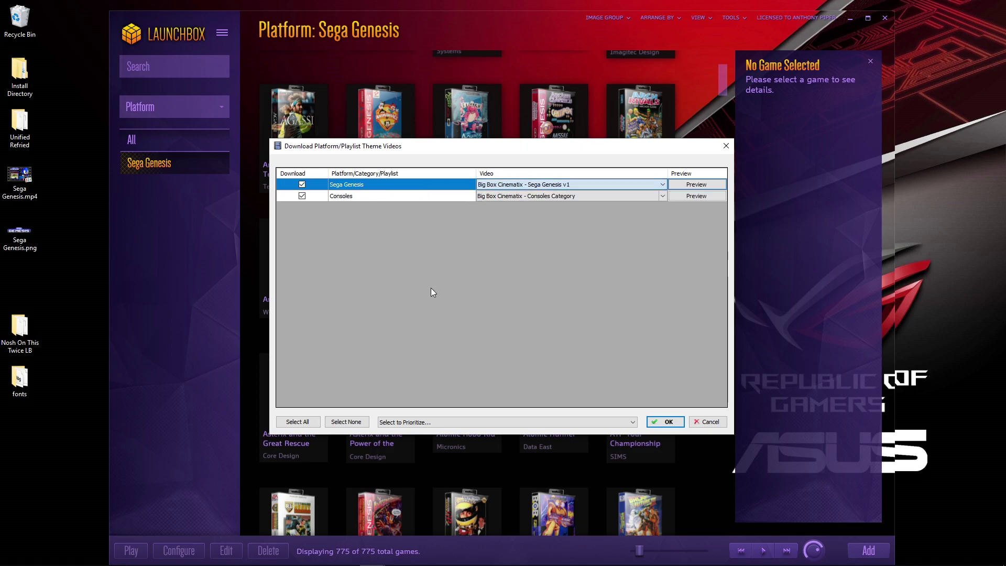
left_click(726, 146)
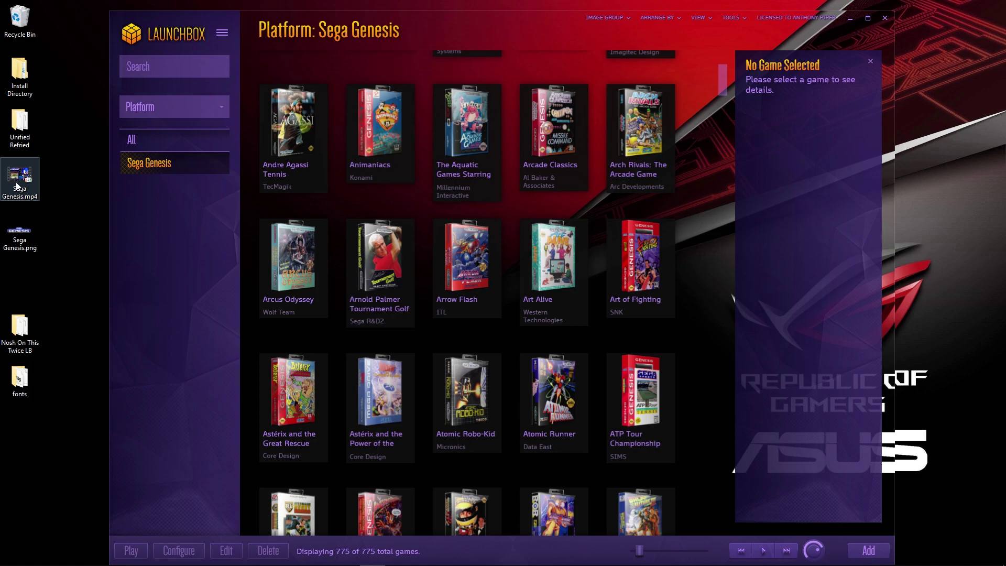
- Move the Unified Refried folder from the desktop into Install Directory\LaunchBox\Themes
mouse_move(104, 564)
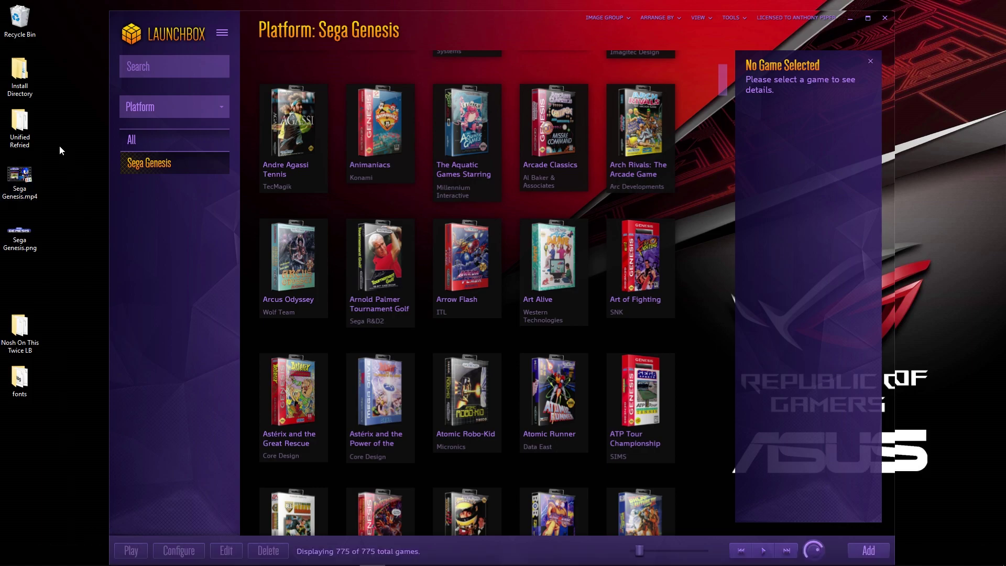
double_click(19, 75)
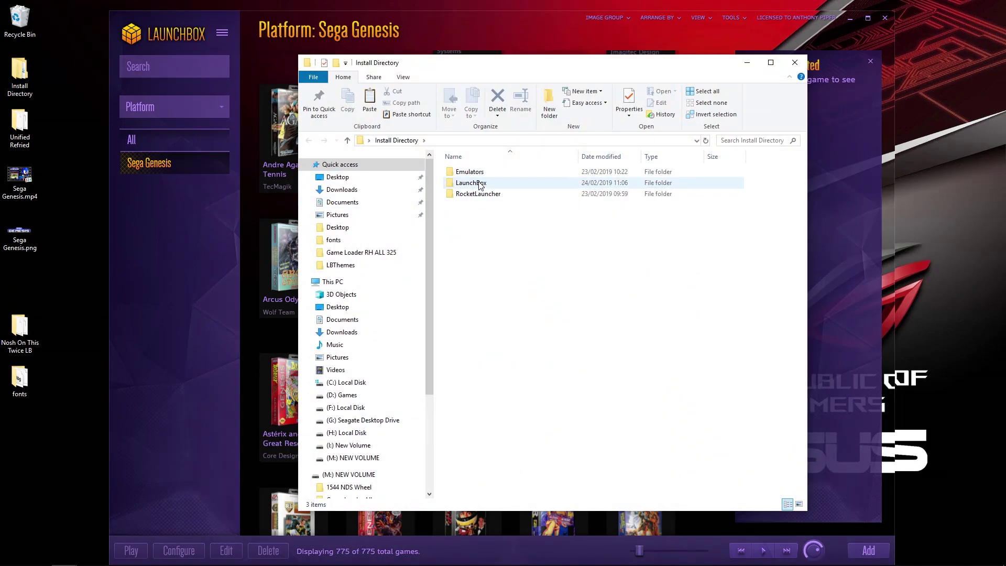
double_click(480, 186)
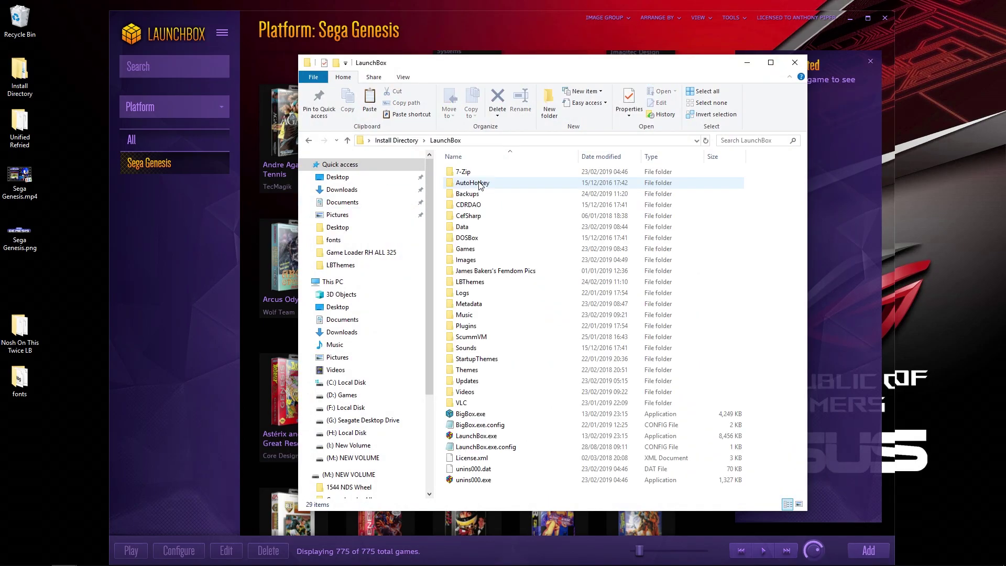
double_click(477, 370)
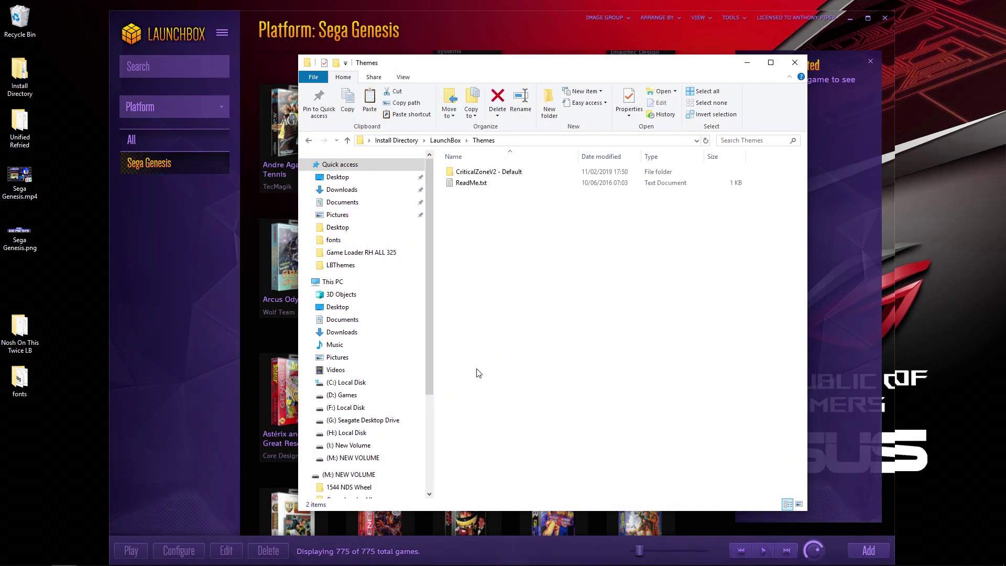
right_click(19, 130)
left_click_drag(19, 119, 484, 263)
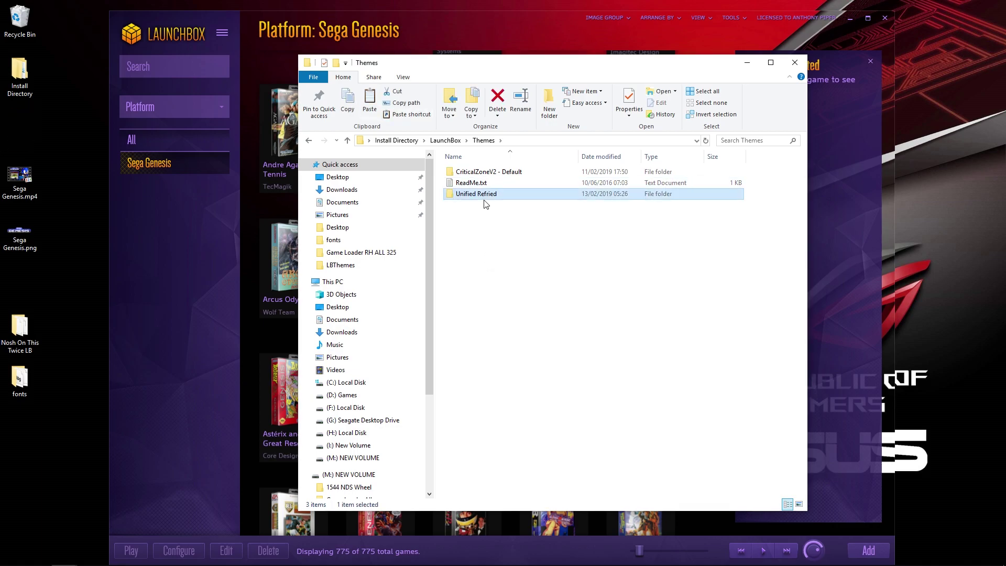
- Move Sega Genesis.mp4 from the desktop into the subfolder under LaunchBox's Videos folder
left_click(447, 140)
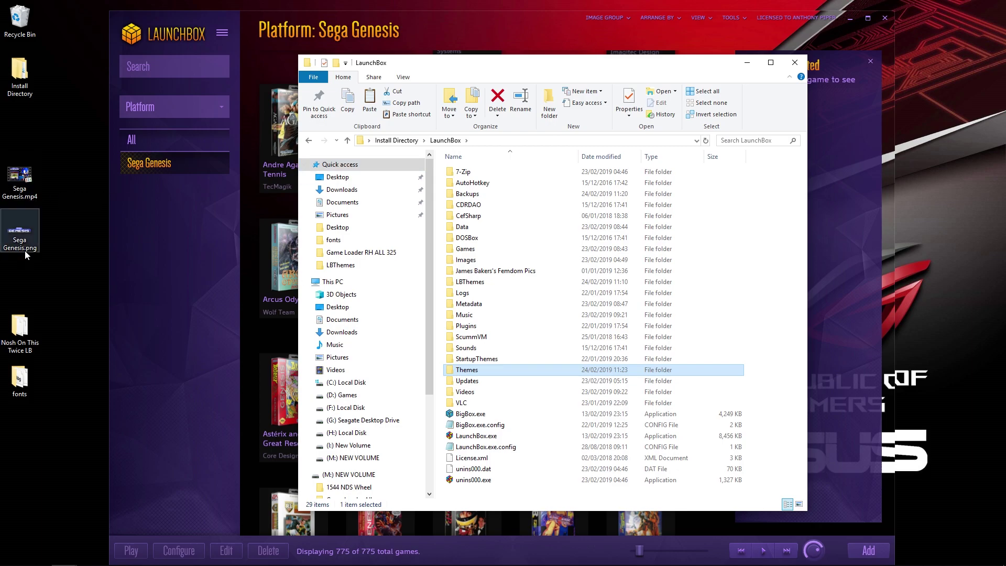
double_click(465, 392)
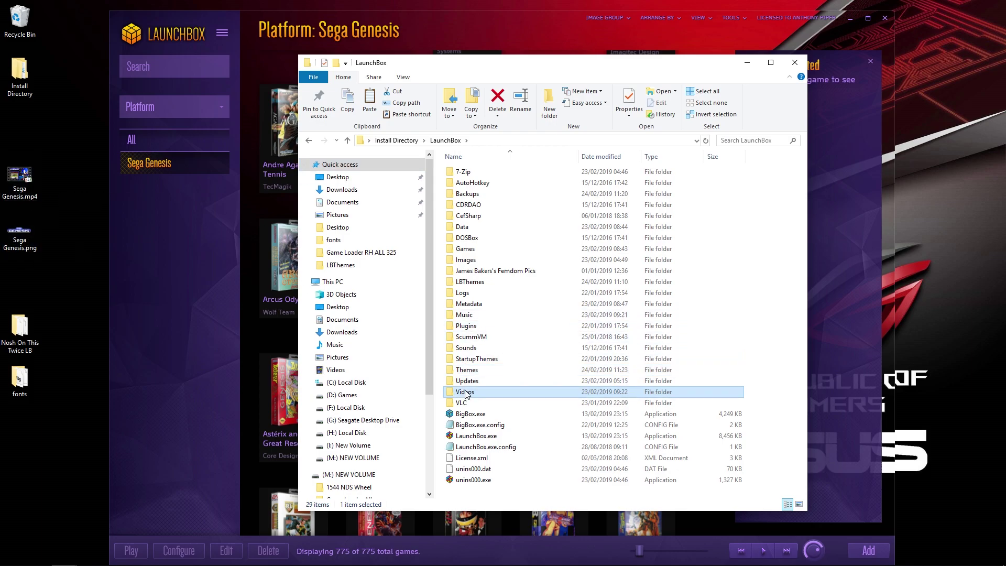
double_click(477, 184)
left_click_drag(20, 178, 499, 206)
- Create a folder named Platforms inside LaunchBox's Images folder
left_click(459, 141)
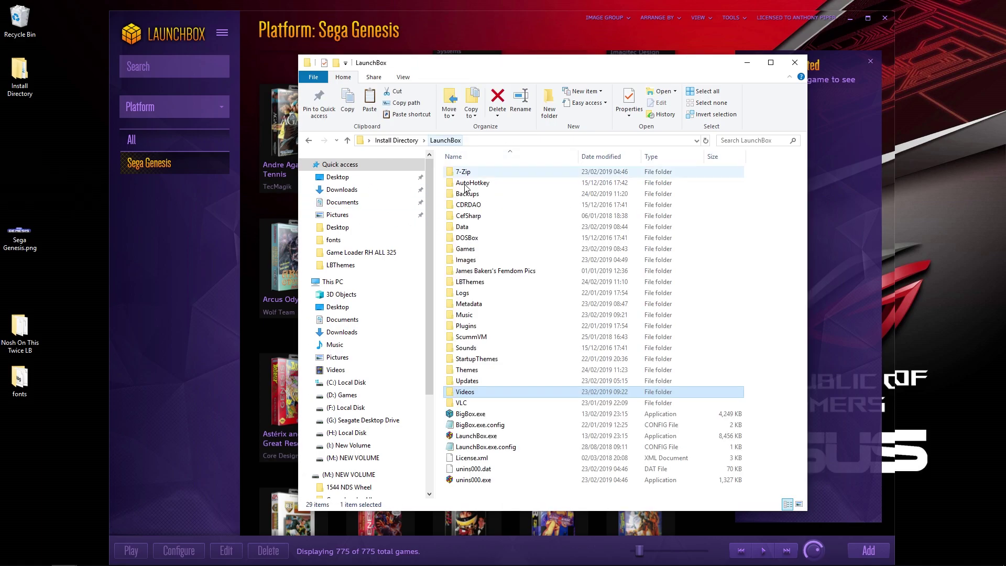
double_click(477, 221)
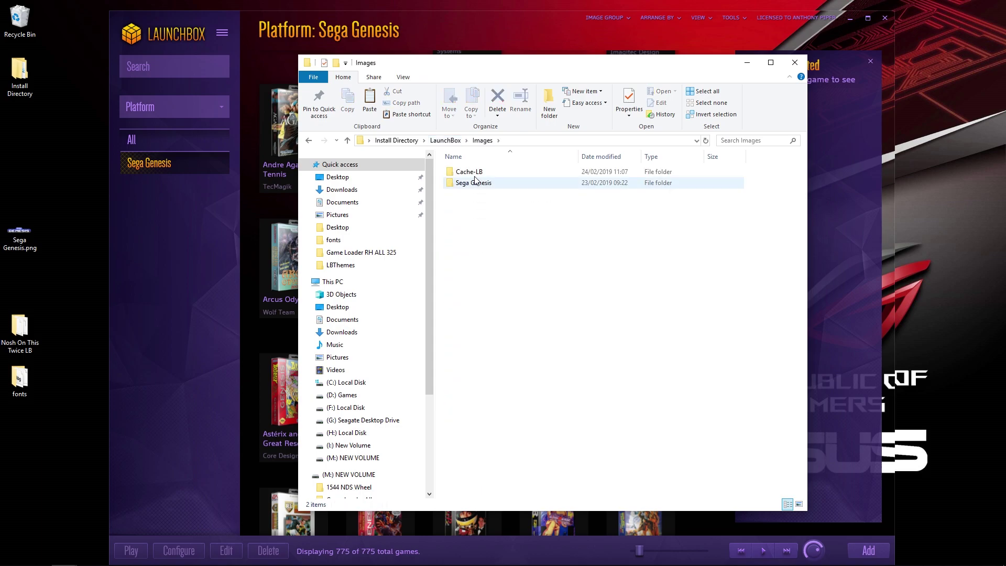
right_click(471, 199)
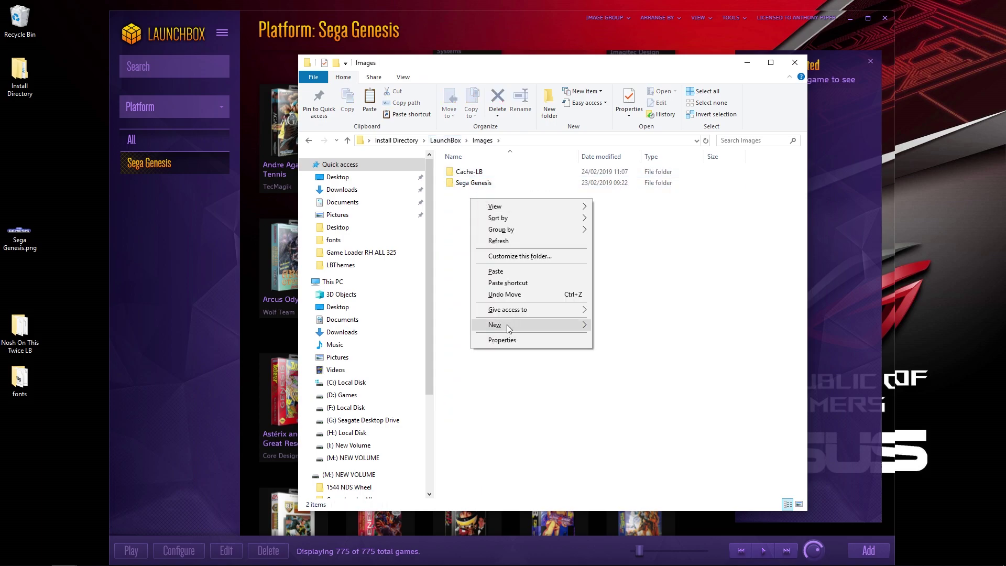
mouse_move(507, 325)
left_click(610, 326)
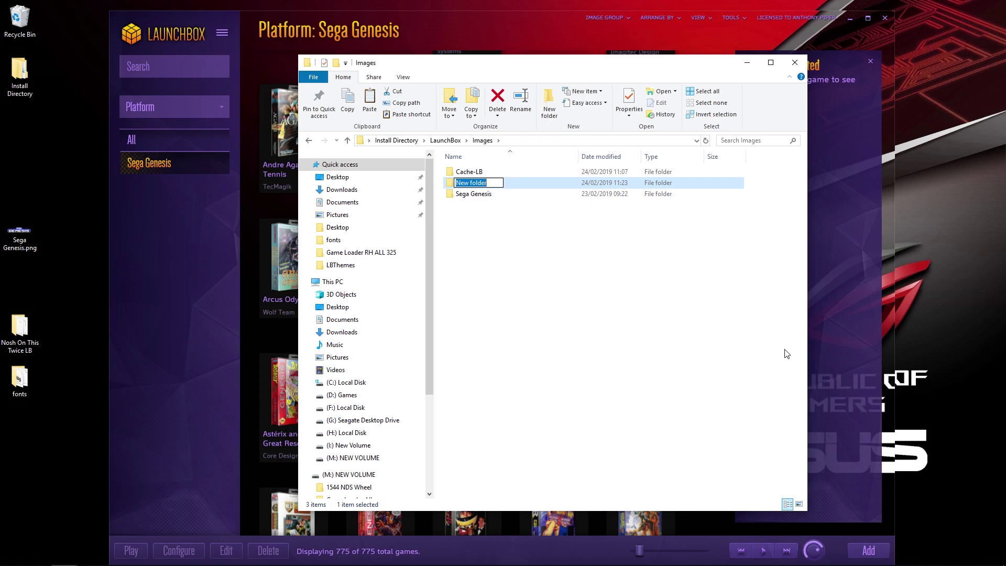
type("Platforms")
left_click(745, 323)
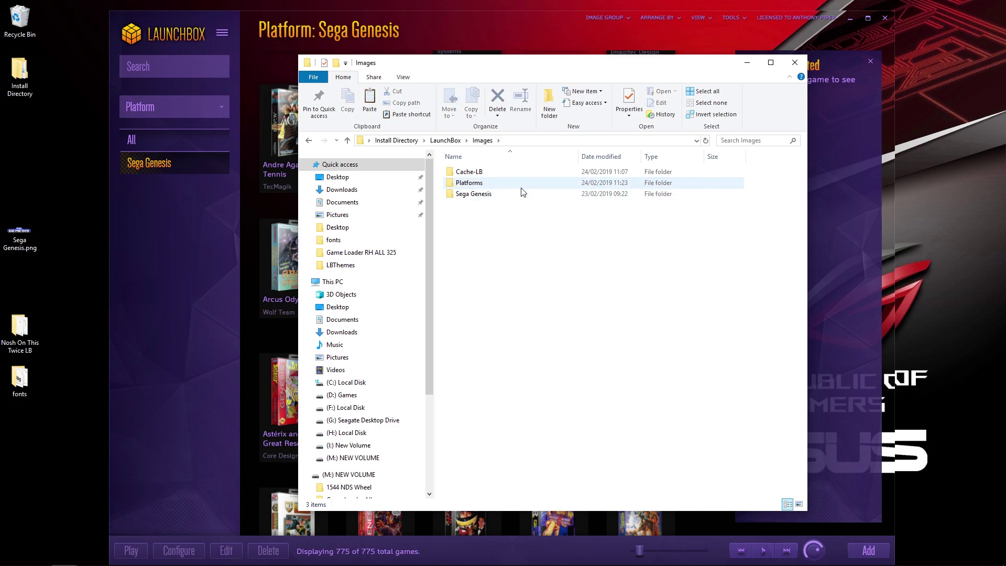
- Move Sega Genesis.png from the desktop into the Images\Platforms folder and return to the main LaunchBox folder
double_click(510, 185)
left_click_drag(19, 235, 577, 233)
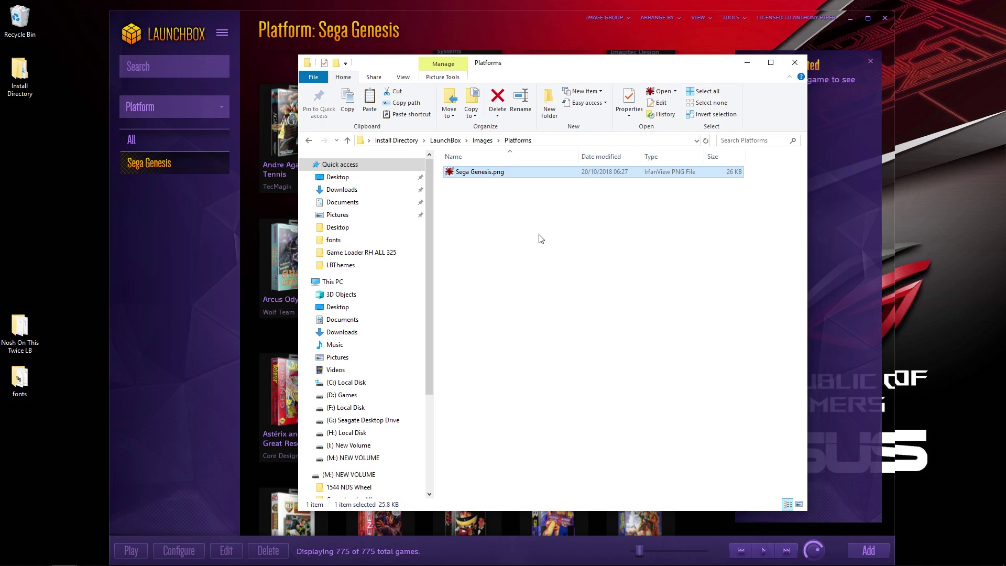
left_click(444, 141)
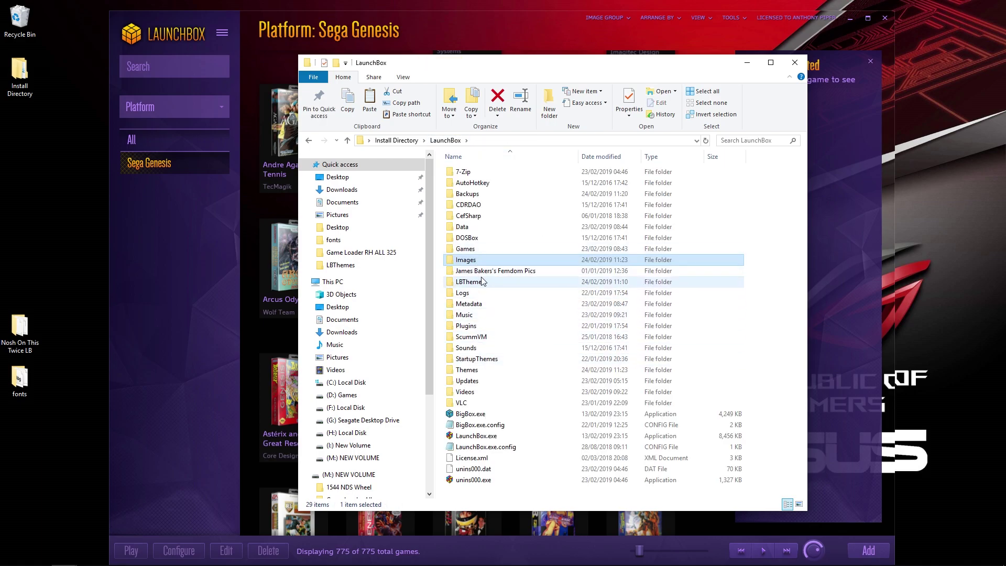
- Switch from LaunchBox to Big Box mode and open its Options screen
left_click(226, 34)
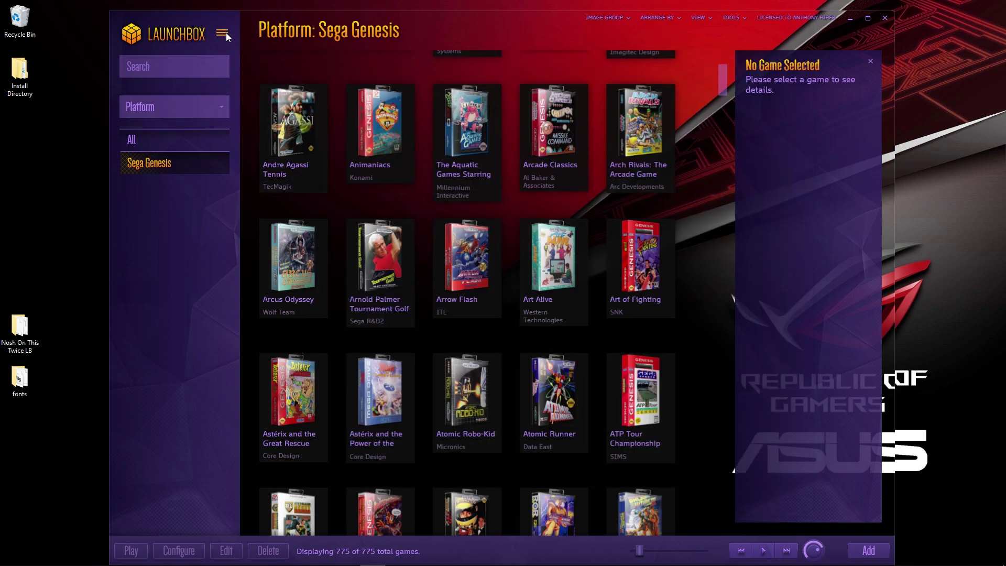
left_click(267, 46)
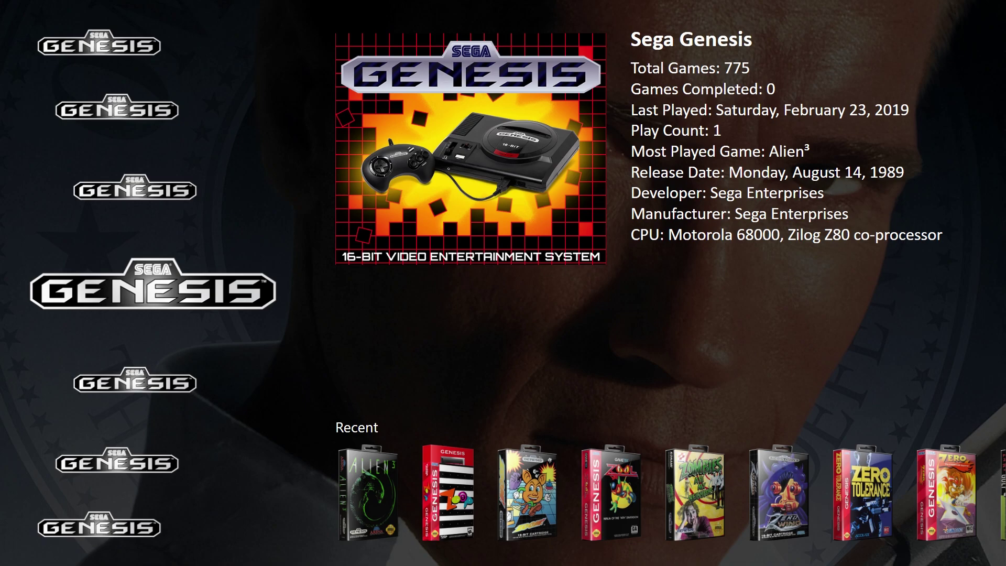
key("Escape")
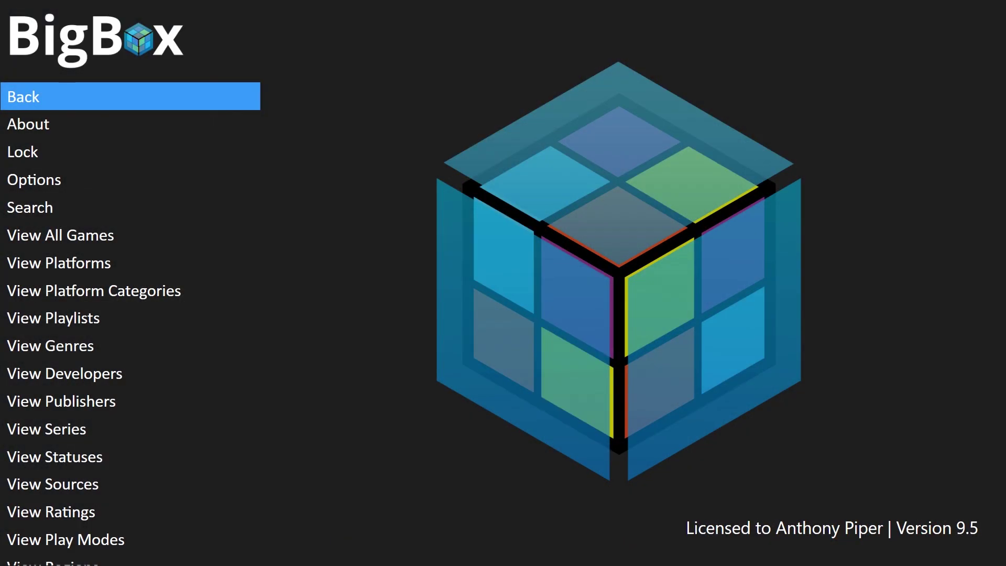
key("Down")
key("Down")
key("Down")
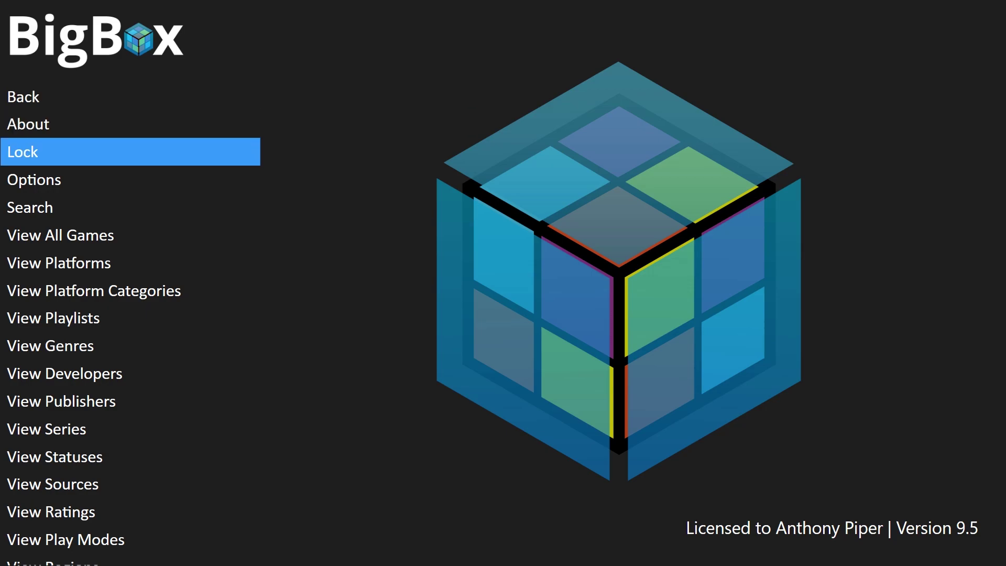
key("Return")
- Turn on Enable Game Controllers and Use All Controllers in the Controller options
key("Down")
key("Down")
key("Down")
key("Down")
key("Down")
key("Down")
key("Down")
key("Down")
key("Down")
key("Down")
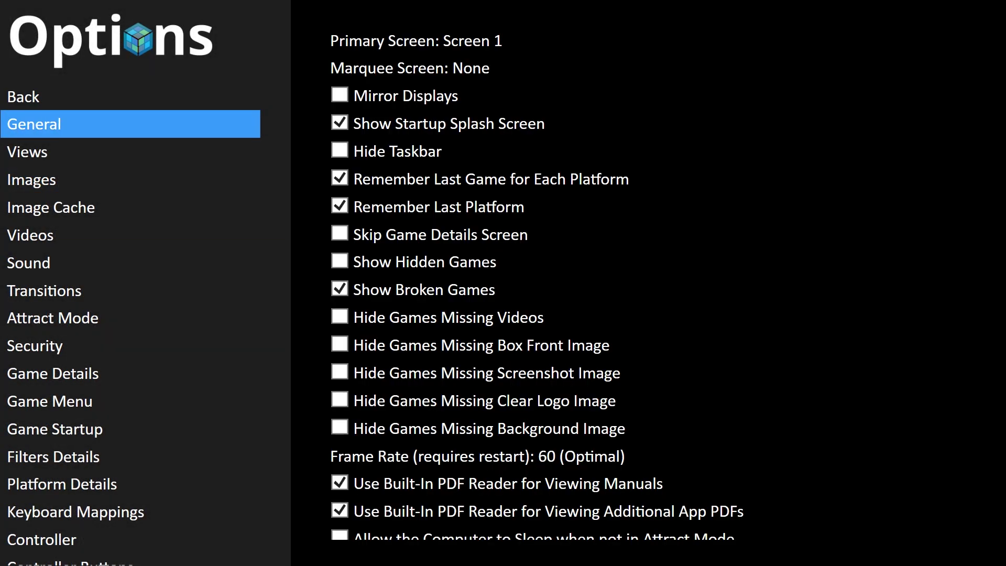
key("Down")
key("Down")
key("Down")
key("Down")
key("Down")
key("Down")
key("Right")
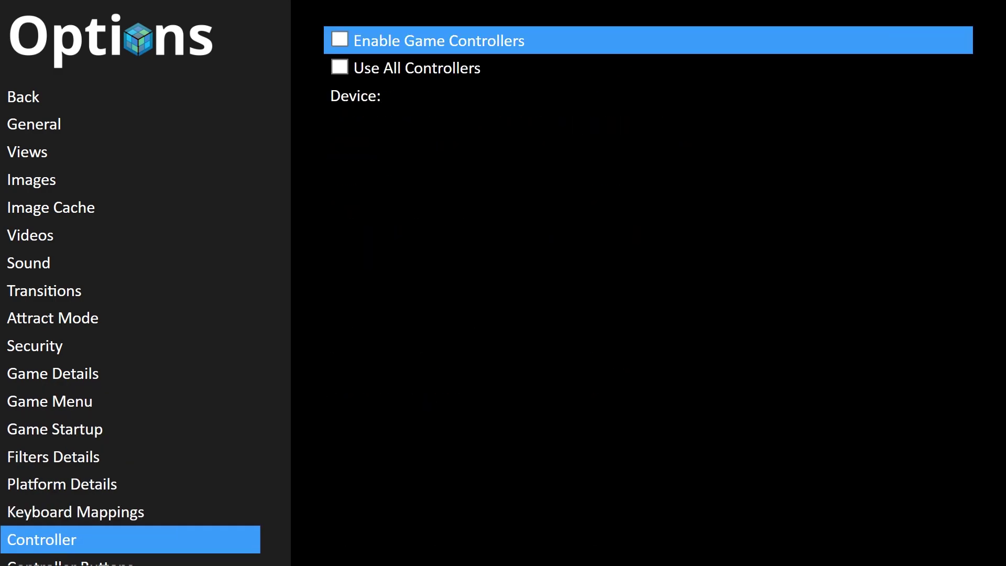
key("Return")
key("Down")
key("Return")
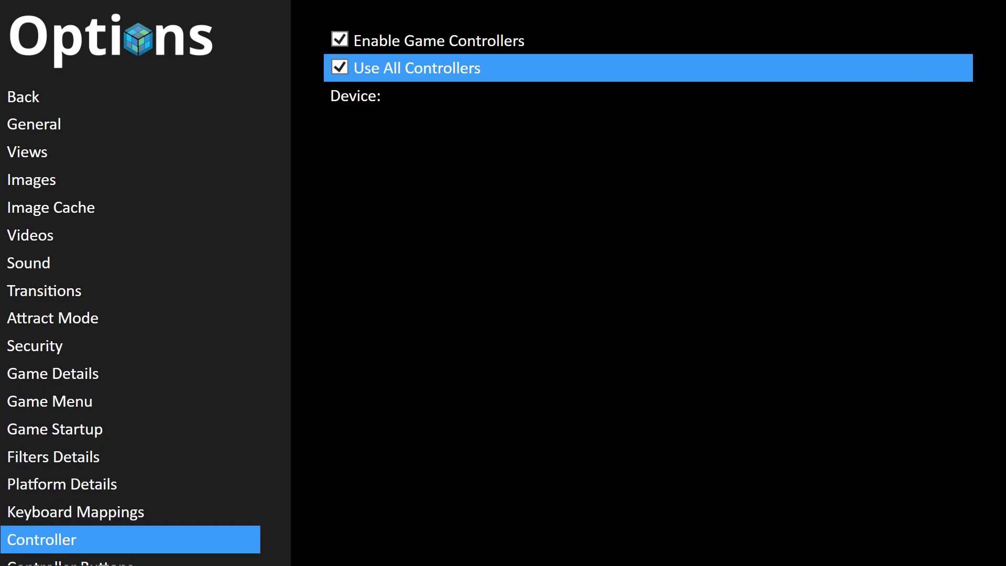
key("Down")
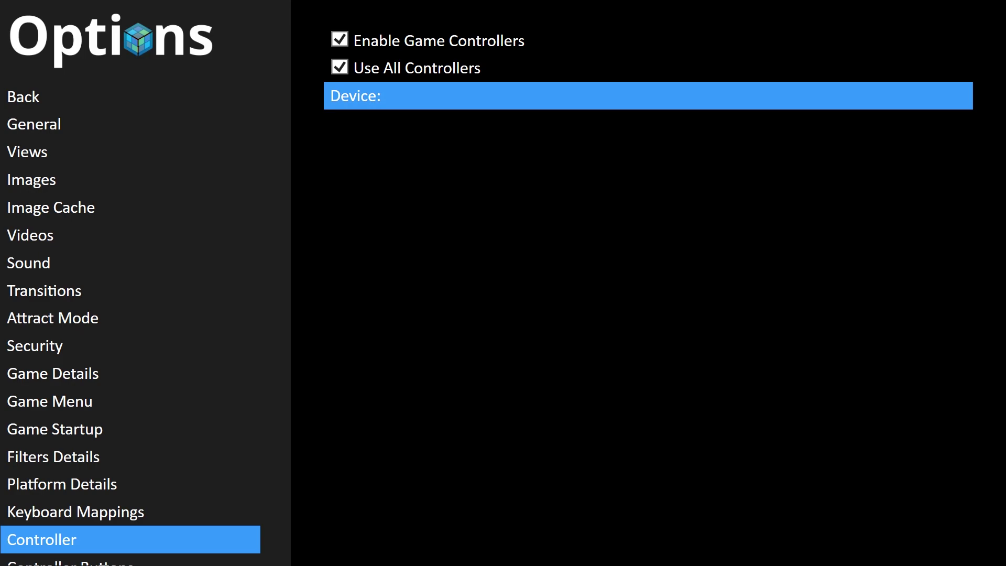
- Open the Controller Buttons options and examine the full list of assignable actions from Select to Lock/Unlock
key("Left")
key("Down")
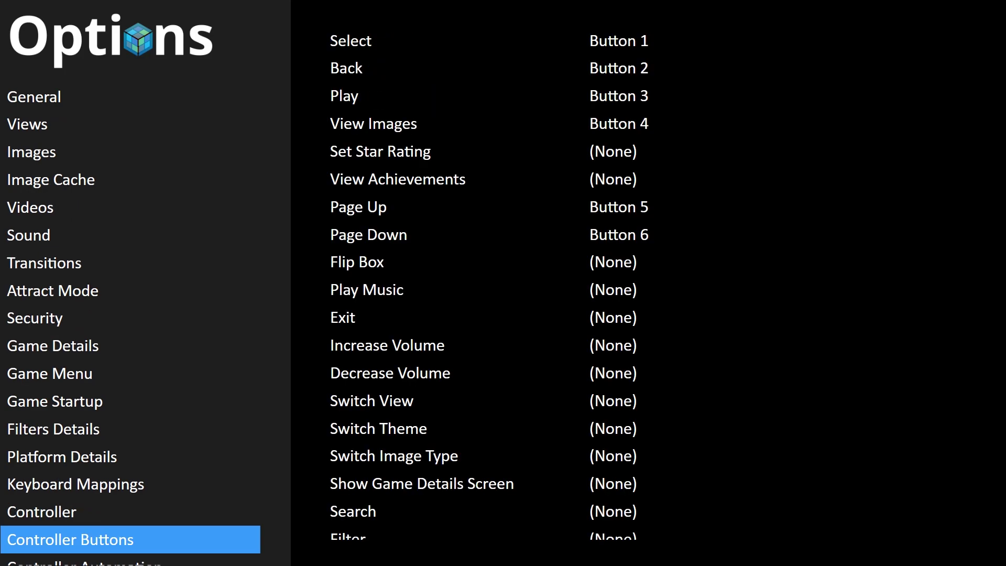
key("Right")
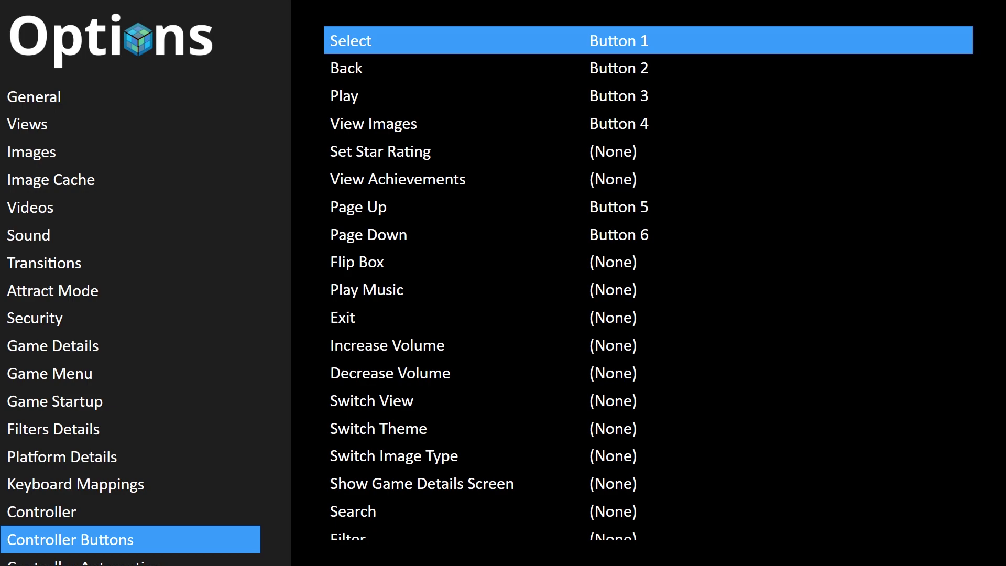
key("Down")
key("Down")
key("Down")
key("Down")
key("Down")
key("Down")
key("Down")
key("Down")
key("Down")
key("Down")
key("Down")
key("Down")
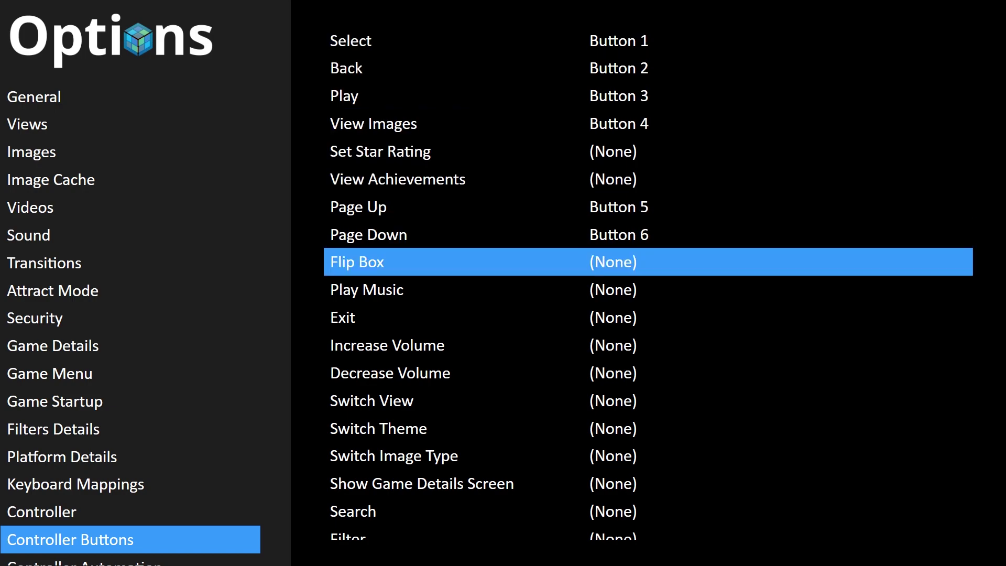
key("Down")
key("Down")
key("Down")
key("Down")
key("Down")
key("Down")
key("Down")
key("Down")
key("Down")
key("Down")
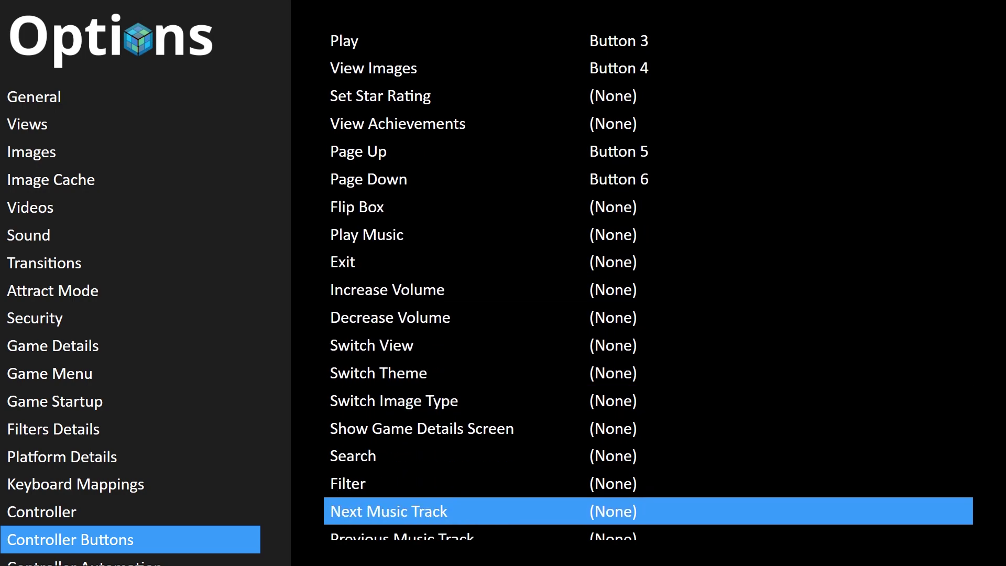
key("Down")
key("Down")
key("Down")
key("Down")
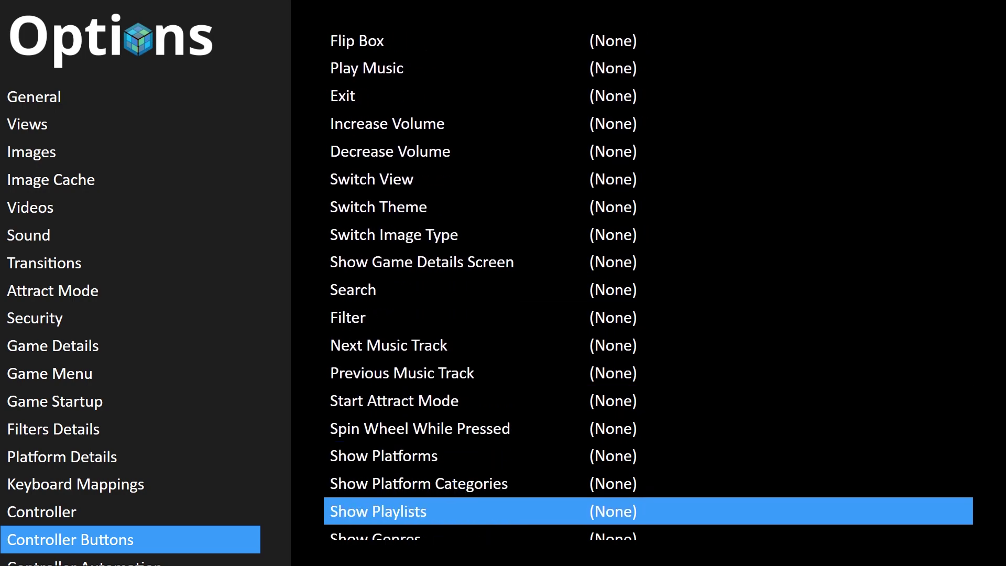
key("Down")
key("Down")
key("Down")
key("Down")
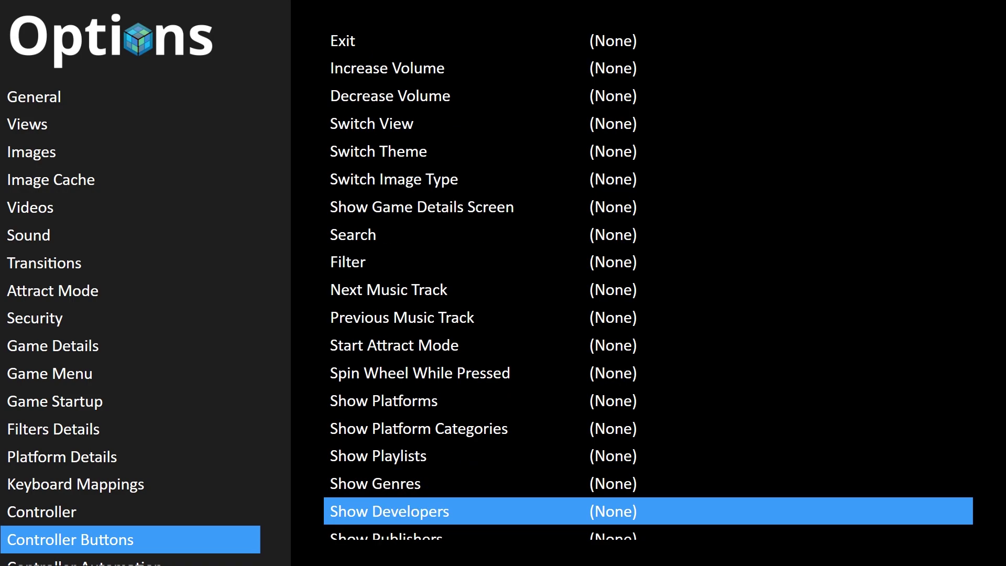
key("Down")
key("Down")
key("Down")
key("Down")
key("Down")
key("Down")
key("Down")
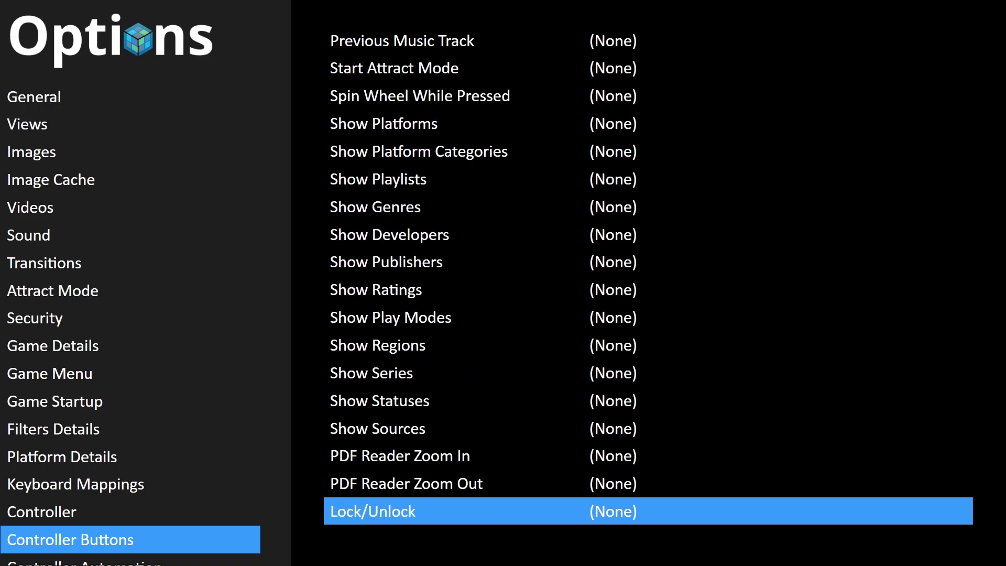
- Assign controller Button 10 to Switch View and Button 9 to Switch Theme
key("Down")
key("Down")
key("Down")
key("Down")
key("Down")
key("Down")
key("Down")
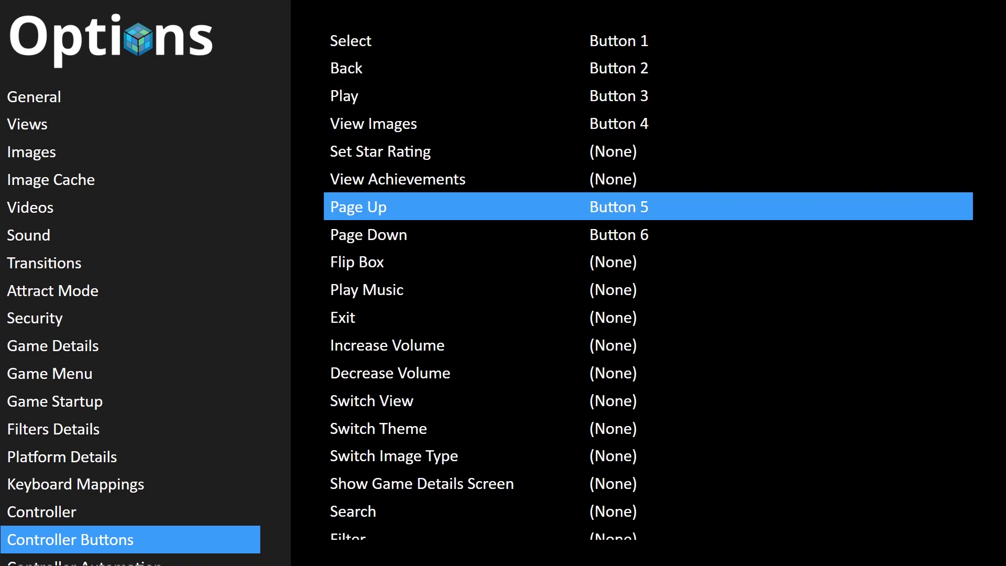
key("Down")
key("Down")
key("Down")
key("Down")
key("Down")
key("Down")
key("Down")
key("Down")
key("Down")
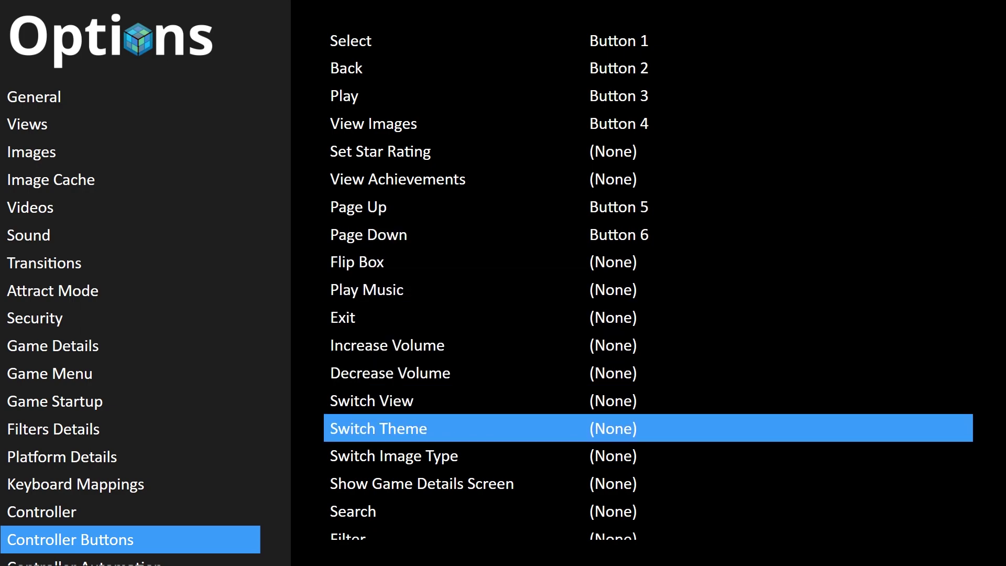
key("Up")
key("Return")
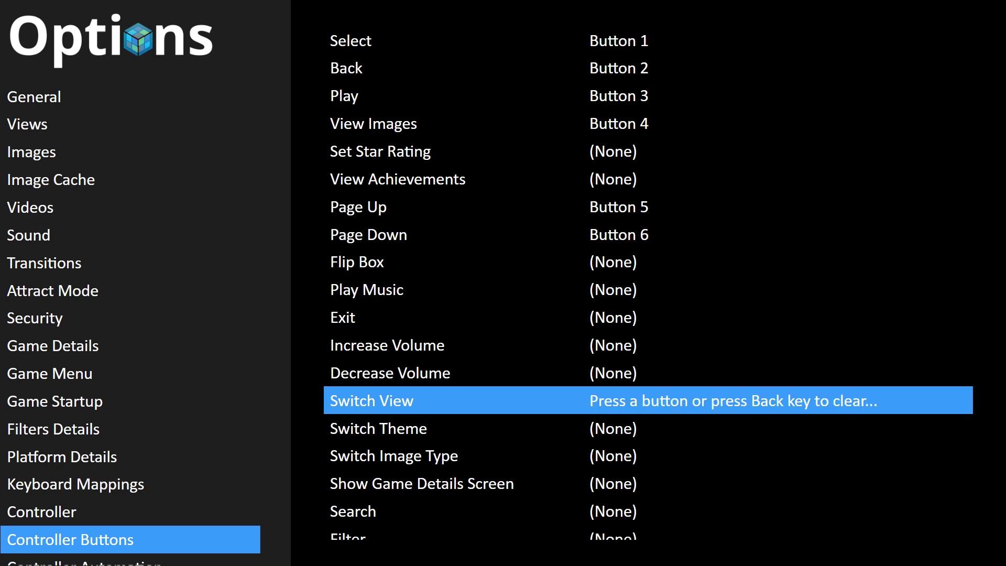
key("Down")
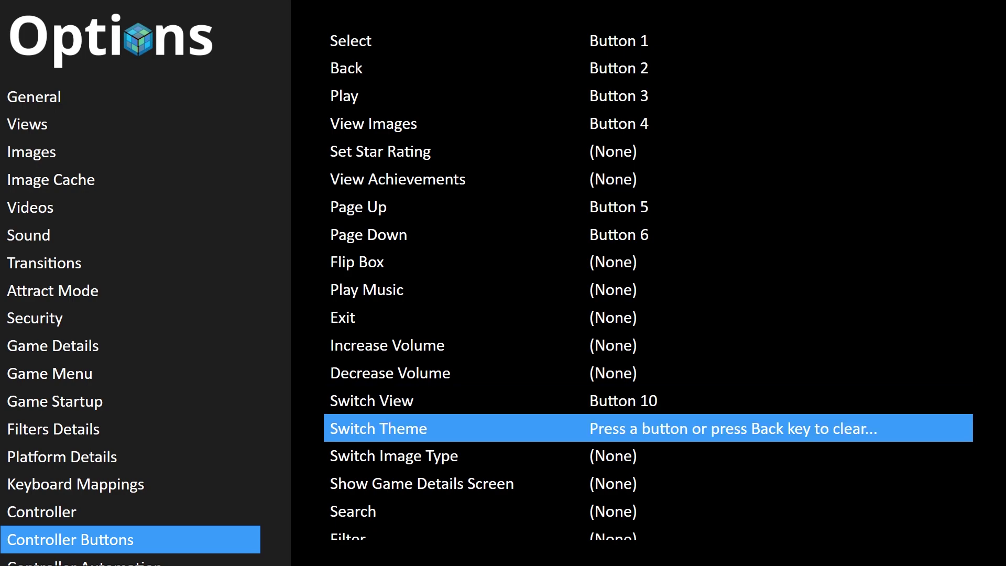
- Assign controller Button 7 to the Exit action in the Controller Buttons options
key("Up")
key("Up")
key("Up")
key("Up")
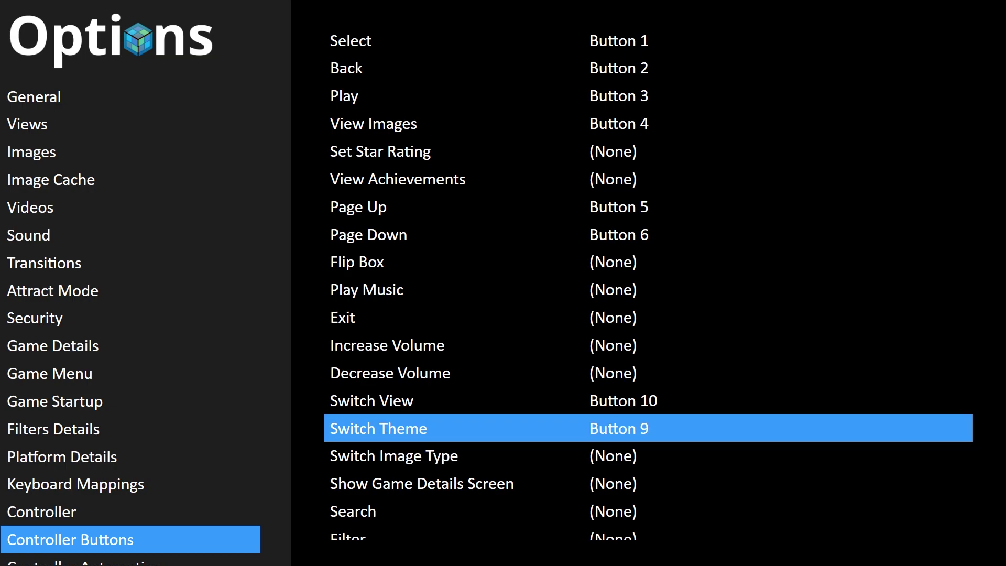
key("Up")
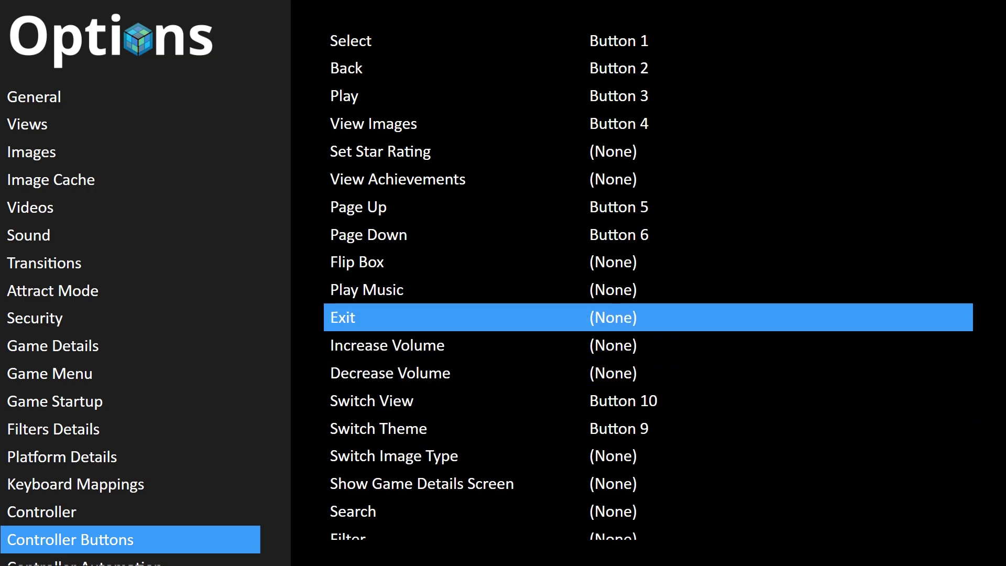
key("Return")
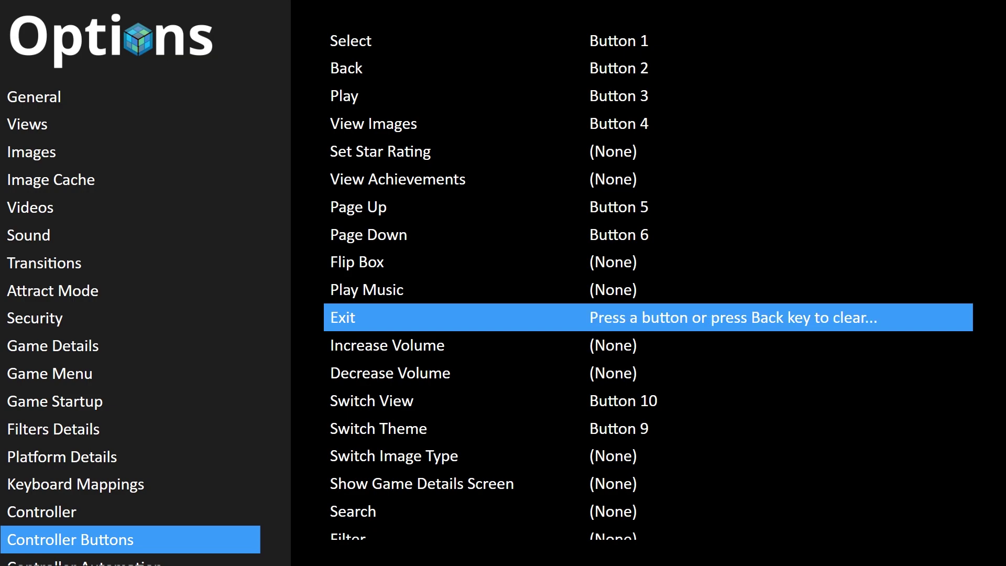
- Review the other Controller Buttons assignments, from the paging actions through to the PDF reader zoom actions
key("Up")
key("Up")
key("Up")
key("Up")
key("Up")
key("Up")
key("Up")
key("Up")
key("Up")
key("Up")
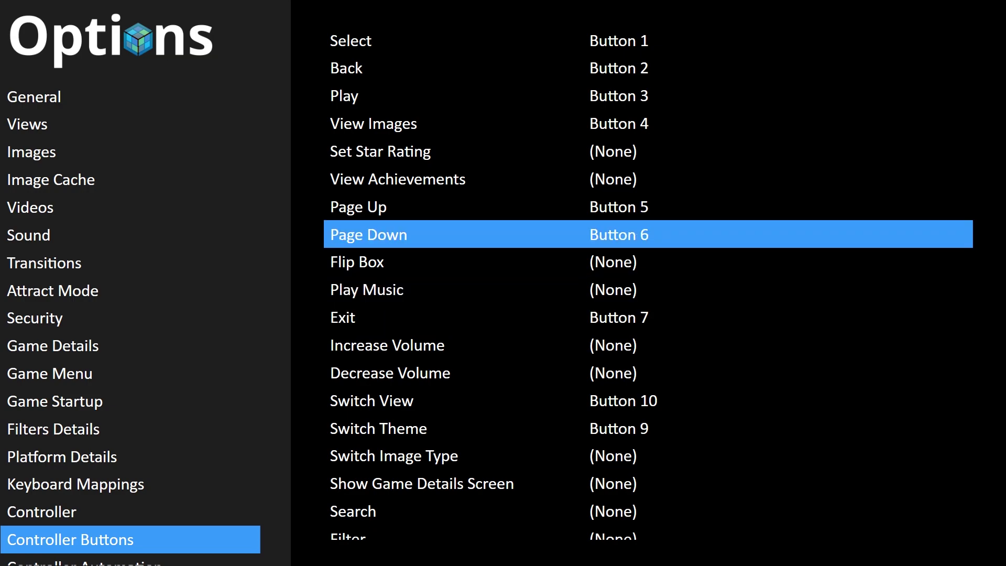
key("Down")
key("Down")
key("Down")
key("Down")
key("Down")
key("Down")
key("Down")
key("Down")
key("Down")
key("Down")
key("Down")
key("Down")
key("Down")
key("Down")
key("Down")
key("Down")
key("Down")
key("Down")
key("Down")
key("Down")
key("Down")
key("Down")
key("Down")
key("Down")
key("Down")
key("Down")
key("Down")
key("Down")
key("Down")
key("Down")
key("Down")
key("Down")
key("Down")
key("Down")
key("Down")
key("Down")
key("Down")
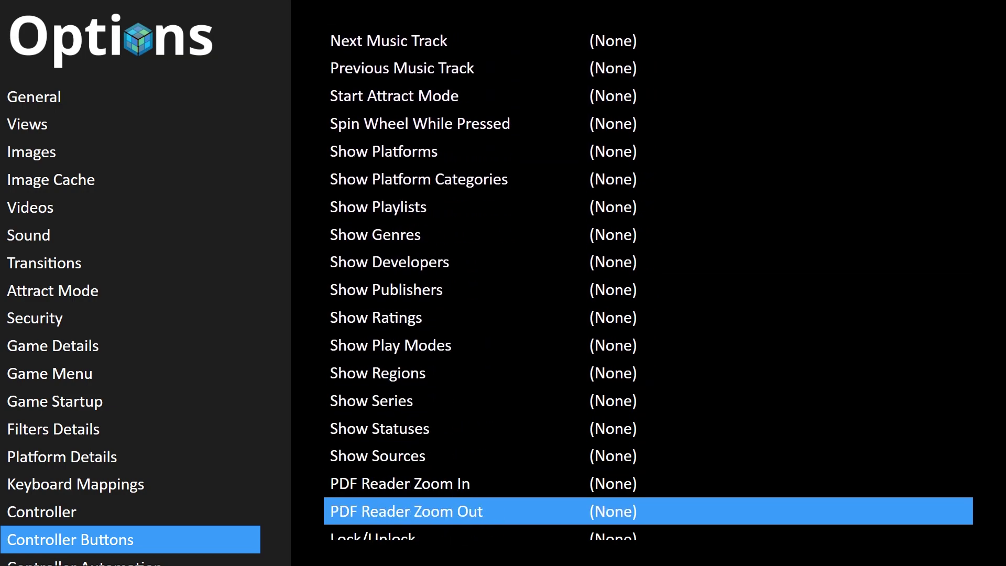
- Review the Controller Buttons assignments again, from Select down to Show Platforms
key("Up")
key("Up")
key("Up")
key("Up")
key("Up")
key("Up")
key("Up")
key("Up")
key("Up")
key("Up")
key("Up")
key("Up")
key("Up")
key("Up")
key("Up")
key("Up")
key("Up")
key("Up")
key("Up")
key("Up")
key("Up")
key("Up")
key("Up")
key("Up")
key("Up")
key("Up")
key("Up")
key("Up")
key("Up")
key("Up")
key("Up")
key("Up")
key("Up")
key("Up")
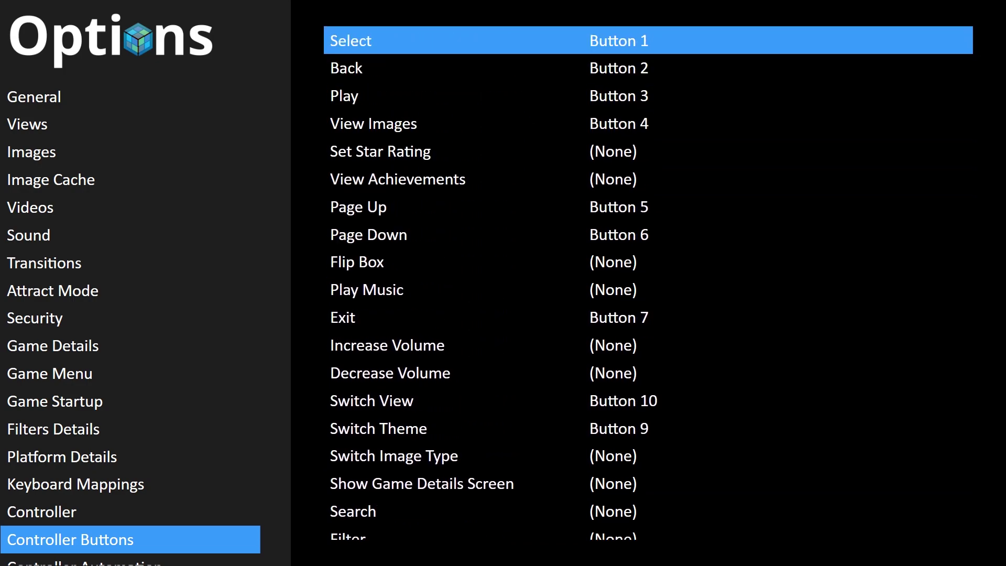
key("Down")
key("Down")
key("Down")
key("Down")
key("Down")
key("Down")
key("Down")
key("Down")
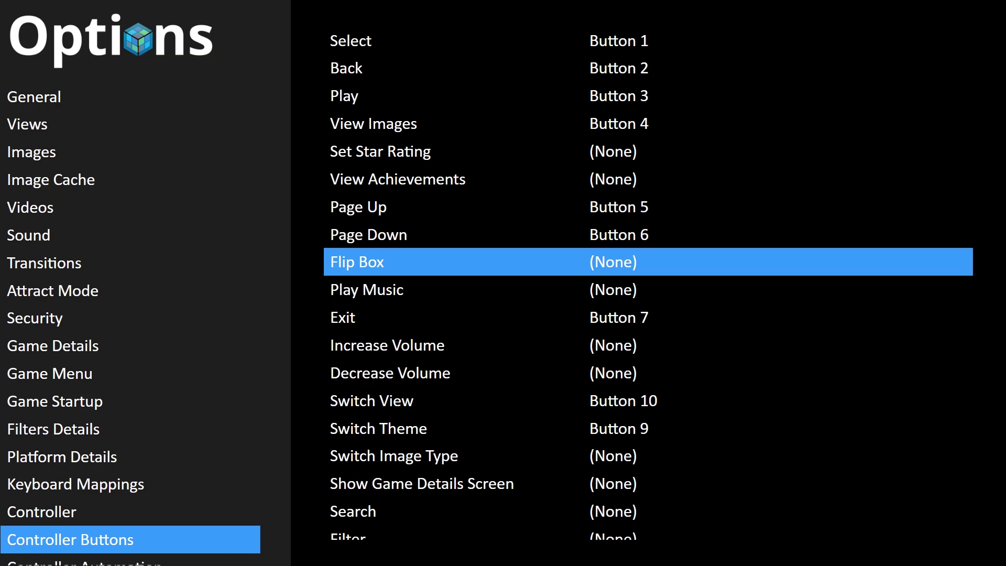
key("Down")
key("Down")
key("Down")
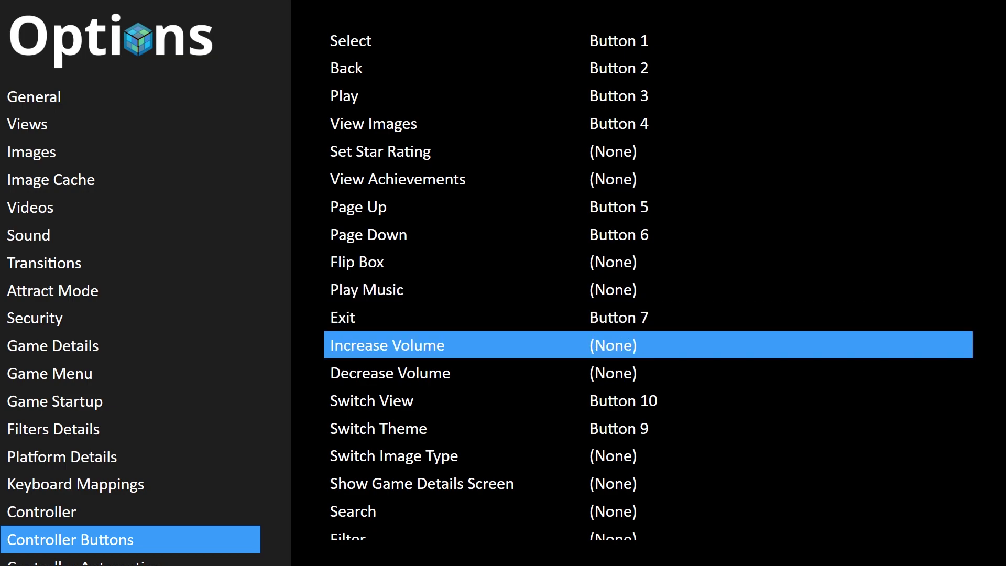
key("Down")
key("Down")
key("Down")
key("Down")
key("Down")
key("Down")
key("Down")
key("Down")
key("Down")
key("Down")
key("Down")
key("Down")
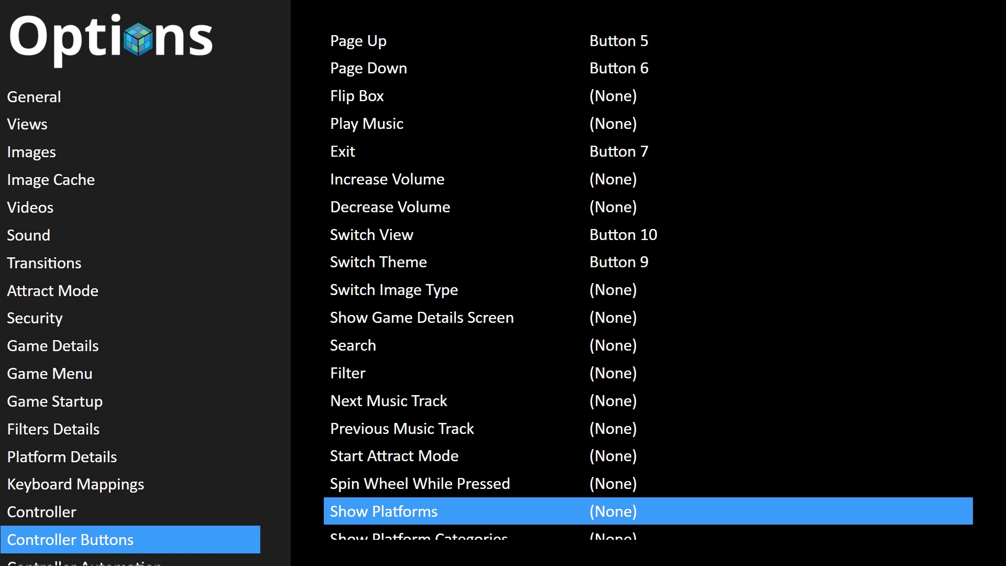
- Open the Views options and set the Big Box theme to Unified Refried
key("Left")
key("Down")
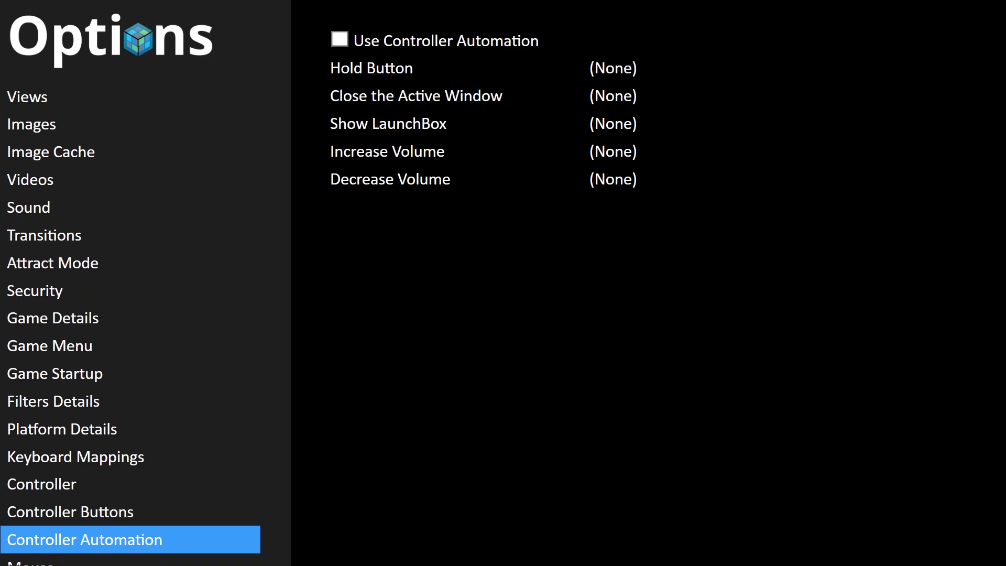
key("Up")
key("Up")
key("Up")
key("Up")
key("Up")
key("Up")
key("Up")
key("Up")
key("Up")
key("Up")
key("Up")
key("Up")
key("Up")
key("Up")
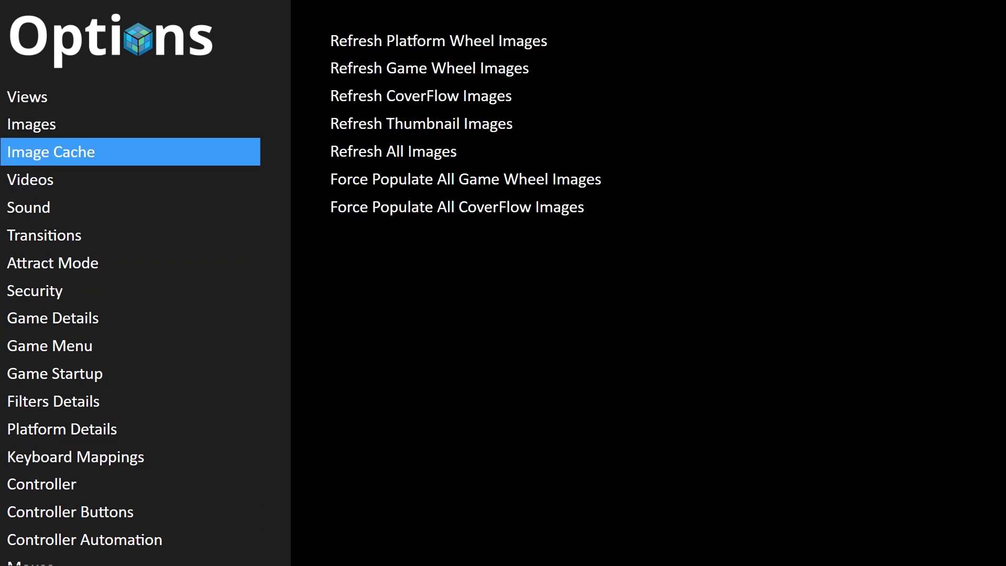
key("Up")
key("Up")
key("Right")
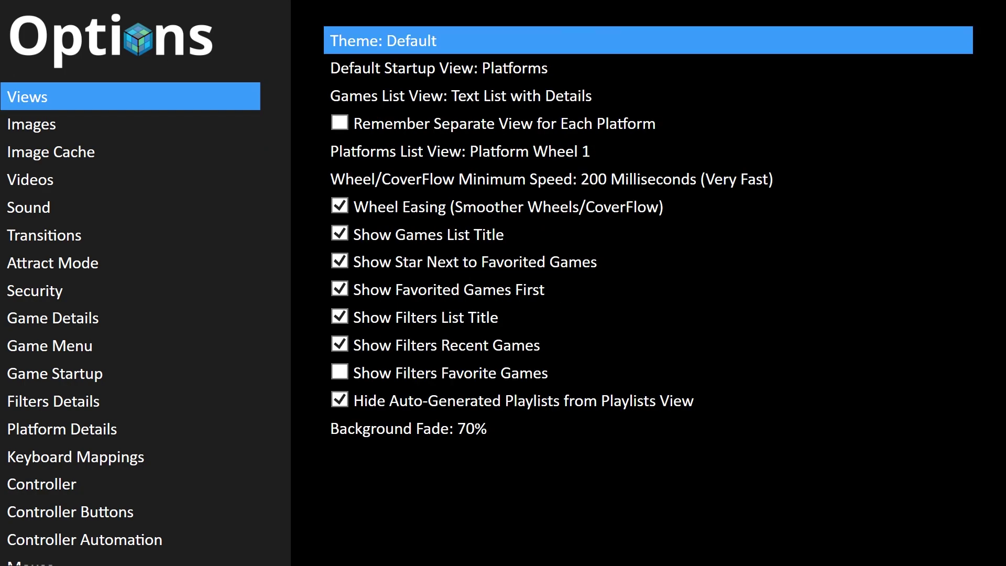
key("Right")
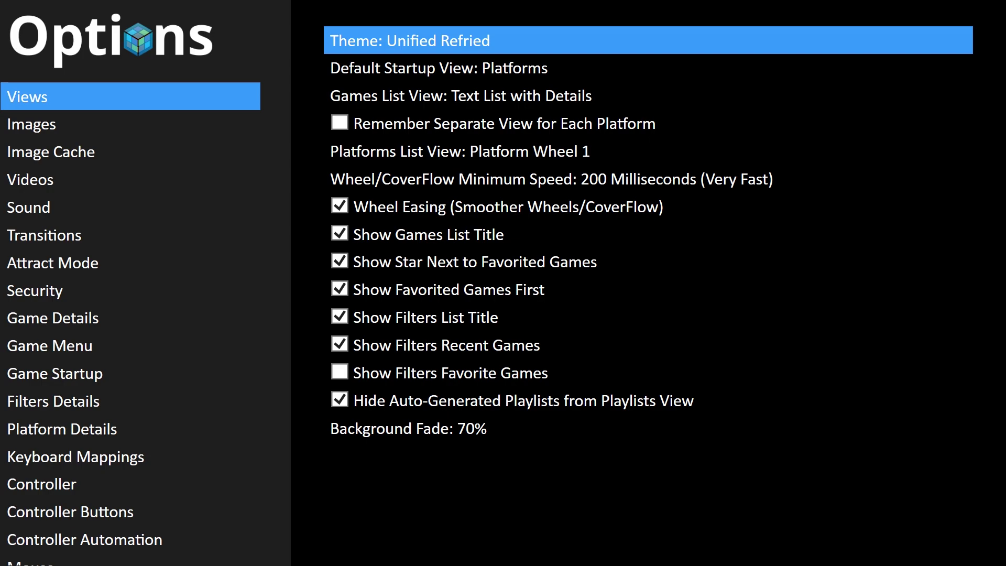
- Enable Remember Separate View for Each Platform in the Views options
key("Down")
key("Down")
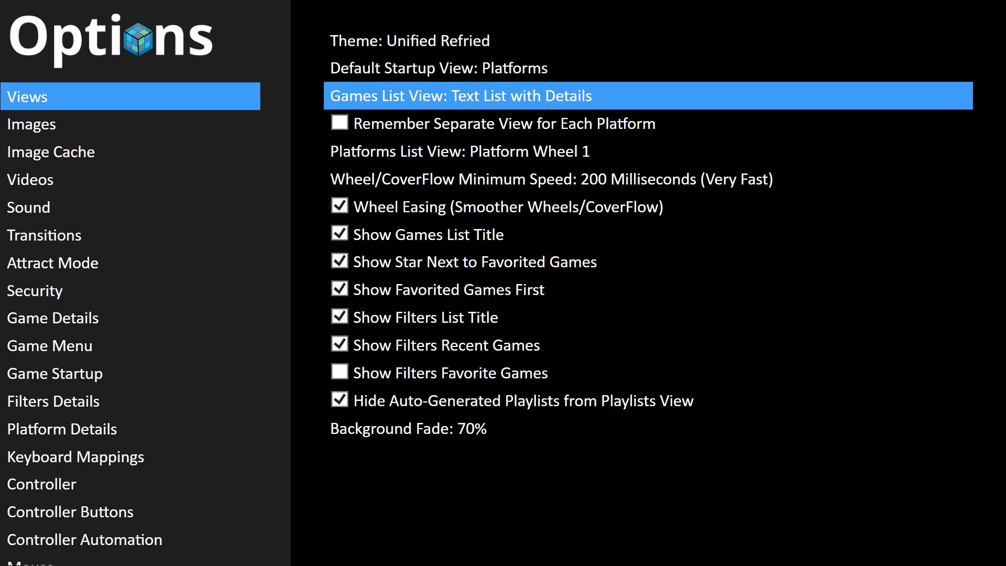
key("Down")
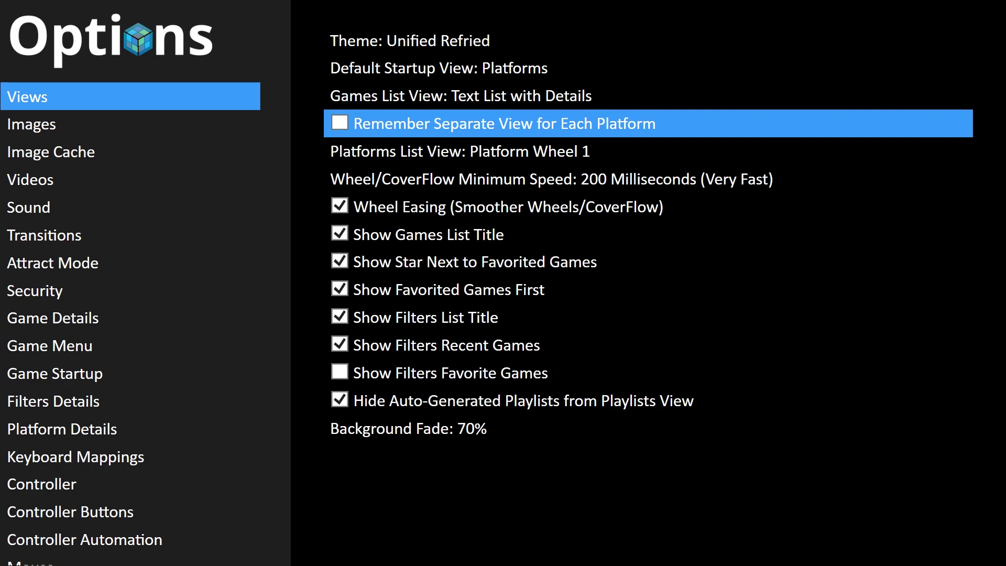
key("Return")
- Examine the Images, Image Cache and Videos options, then leave the options
key("Left")
key("Down")
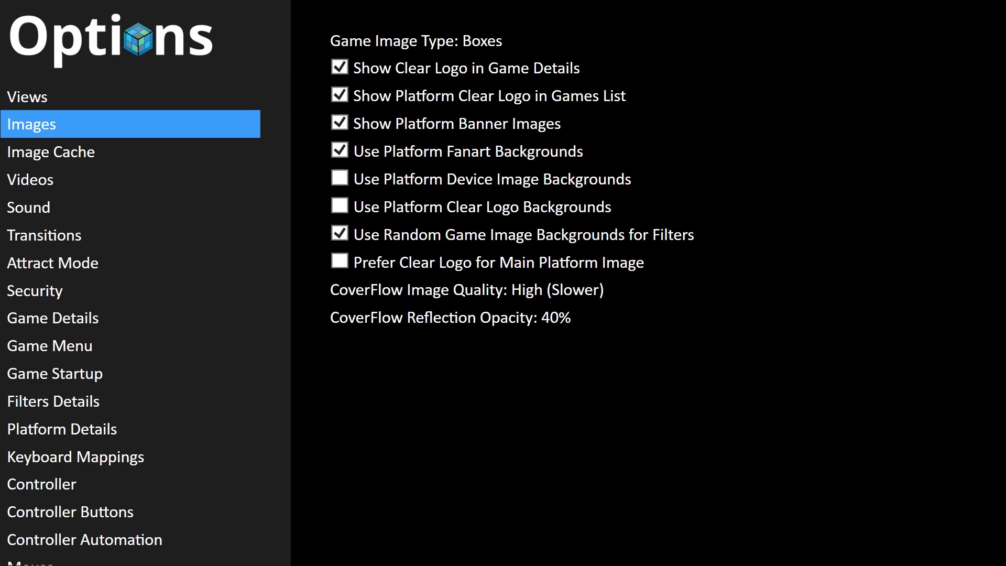
key("Down")
key("Down")
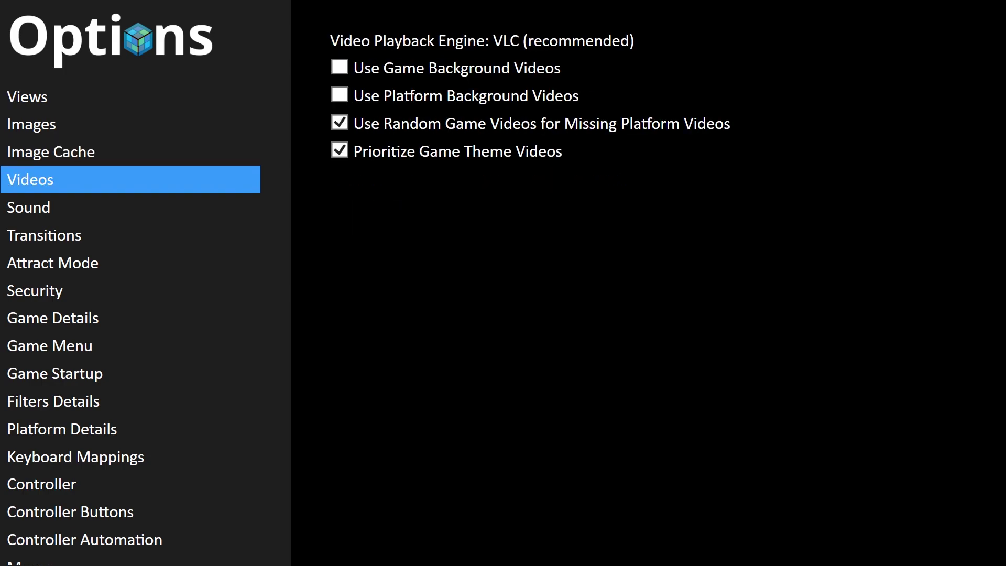
left_click(29, 207)
left_click(31, 179)
key("Escape")
key("Escape")
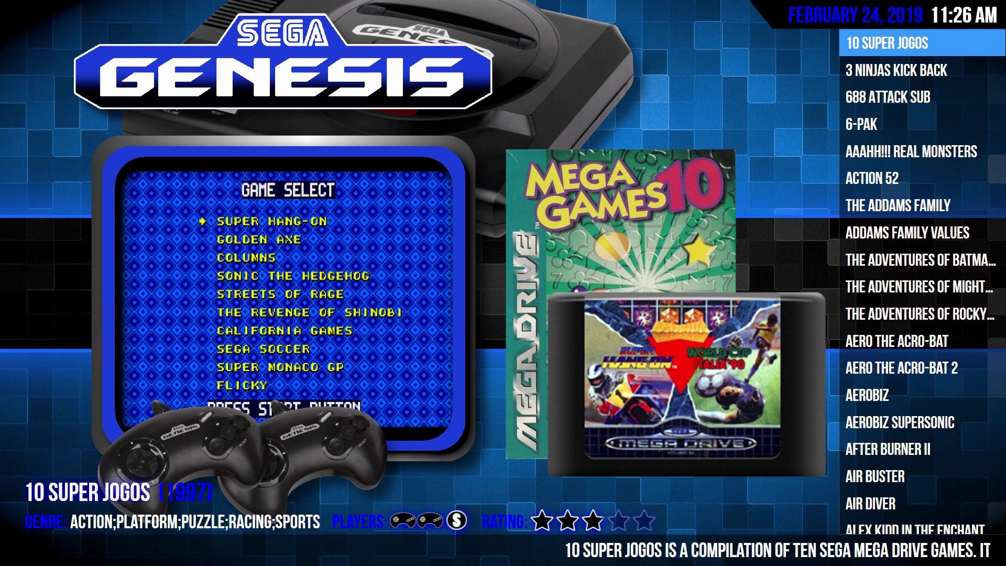
- Select Unified Refried as the theme for Sega Genesis and switch its games list to a wheel view
key("t")
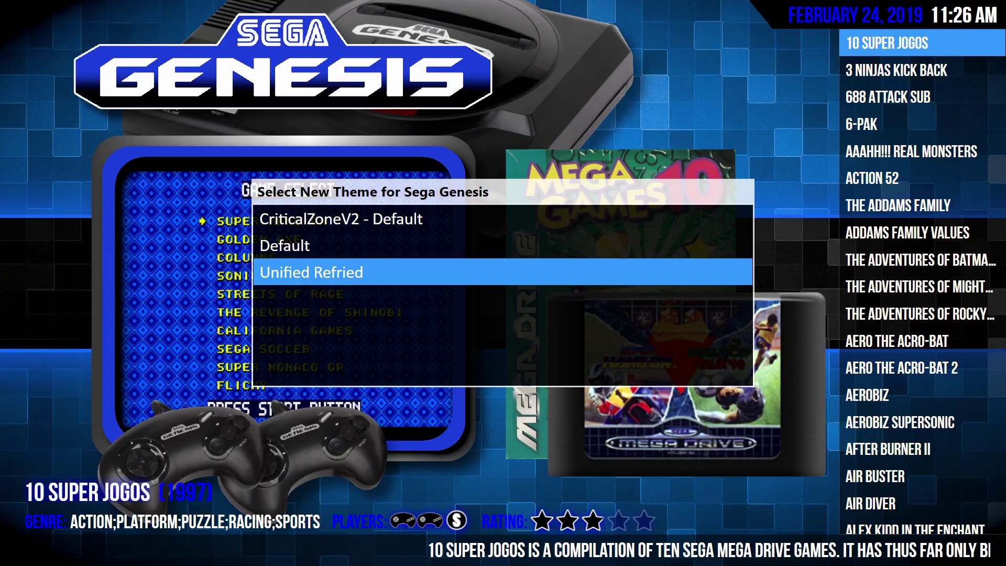
key("Return")
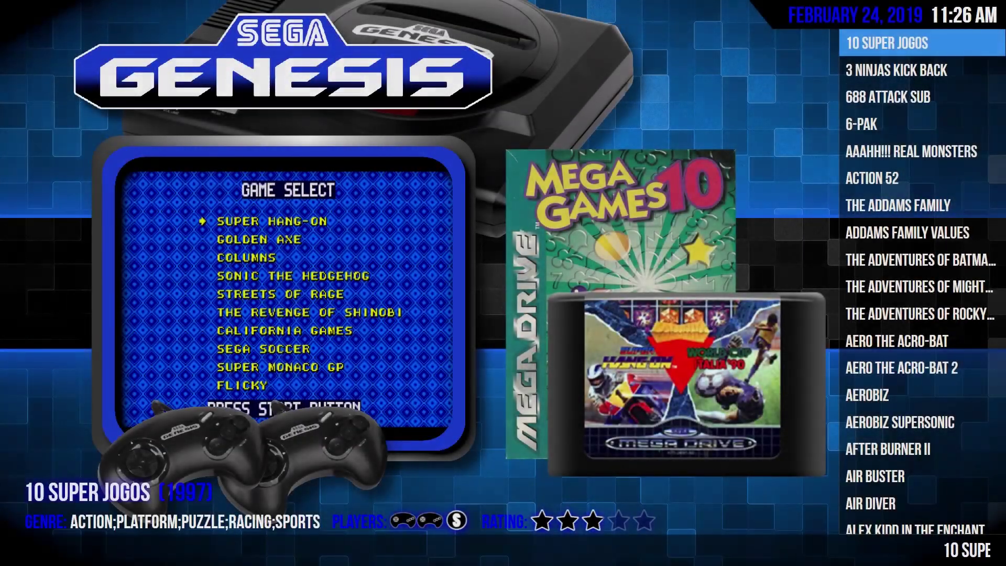
key("Return")
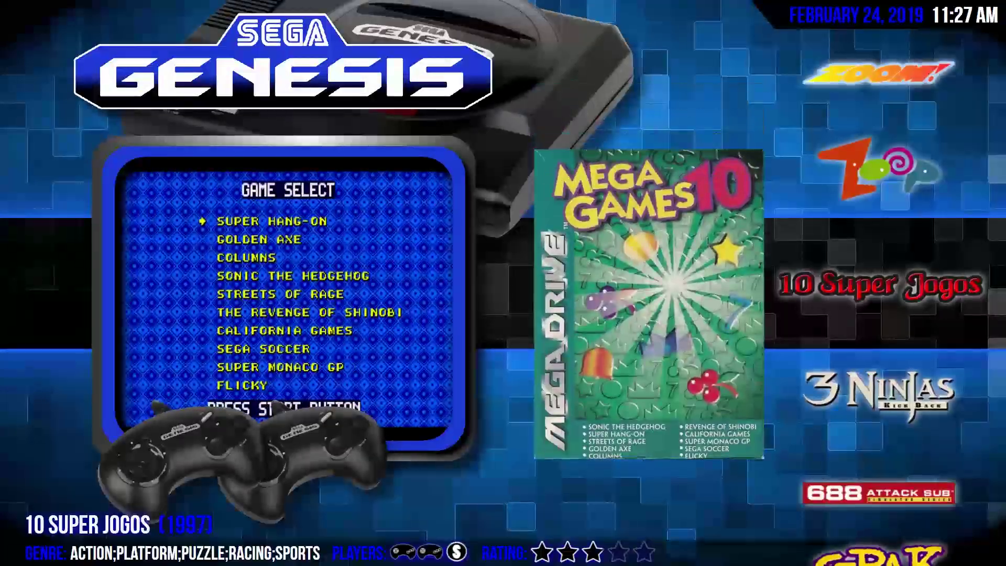
- Browse the game wheel to 688 Attack Sub and preview the game in the full-screen and text list views
key("Down")
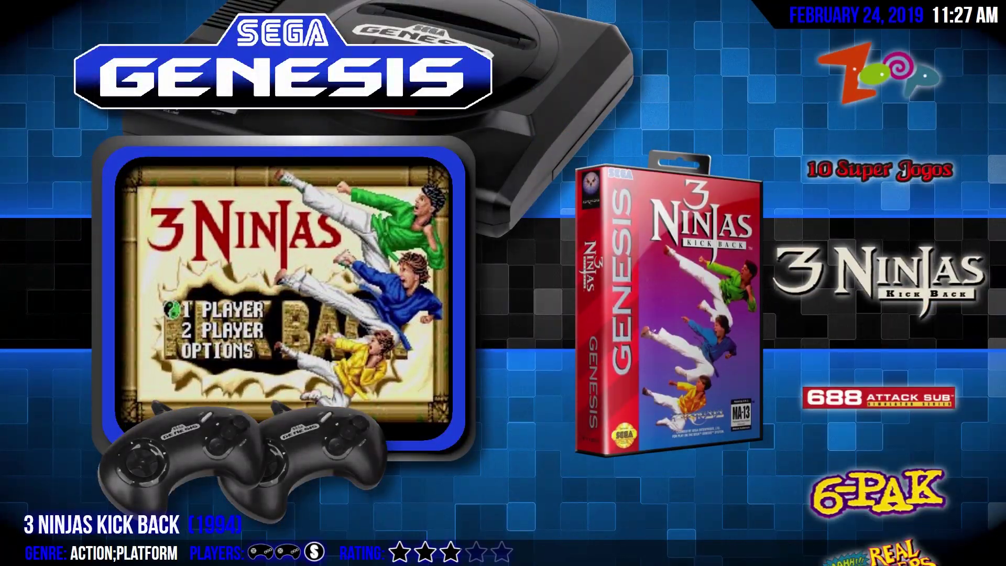
key("Down")
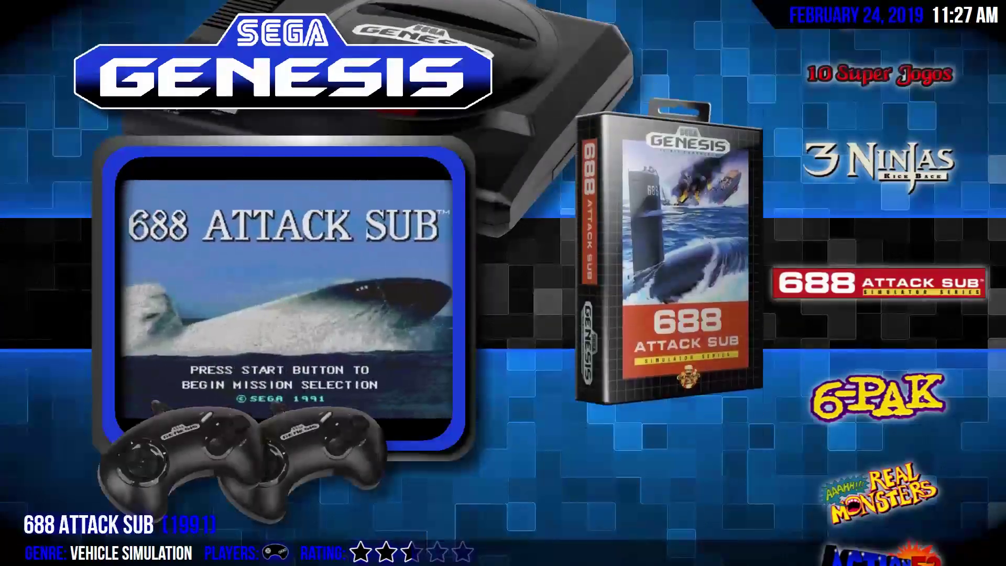
key("Return")
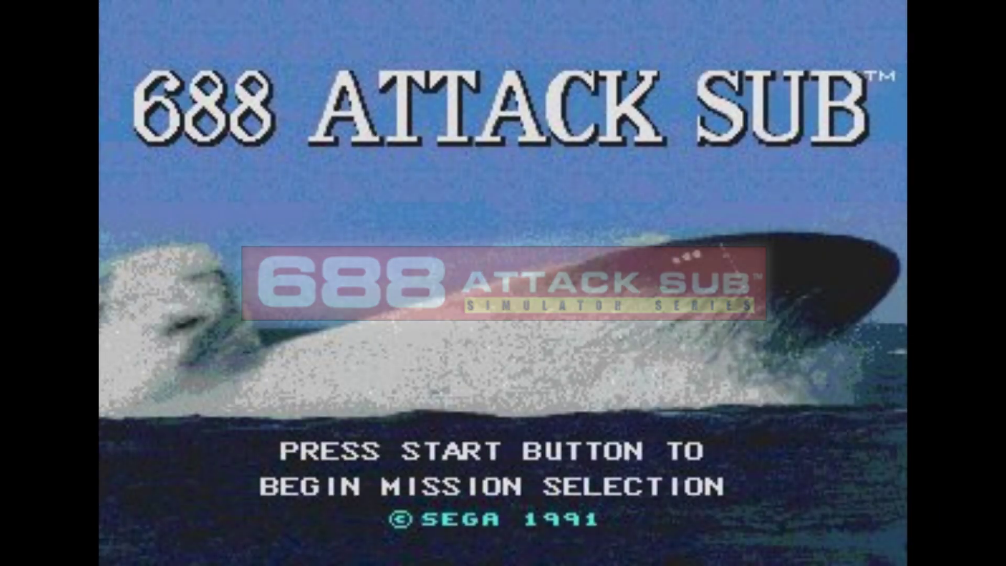
key("Escape")
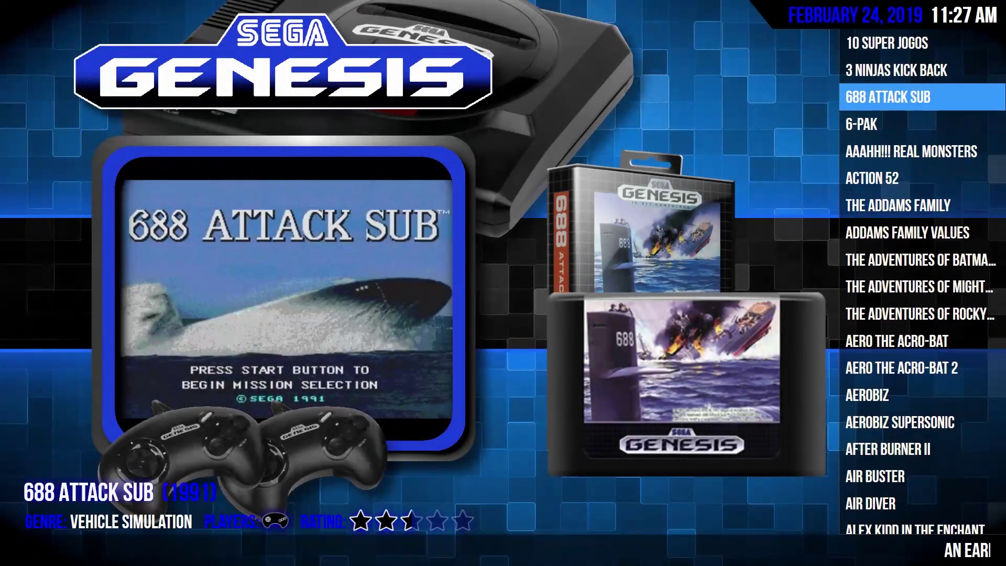
- Browse the text list to The Adventures of Batman & Robin and return to a wheel view of the games
key("Down")
key("Down")
key("Down")
key("Down")
key("Down")
key("Down")
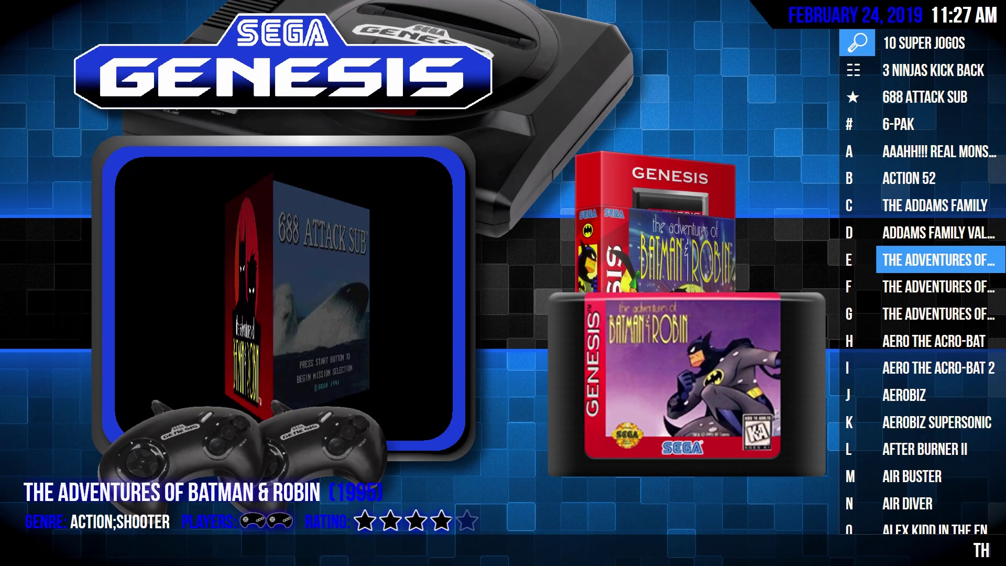
key("Left")
key("Left")
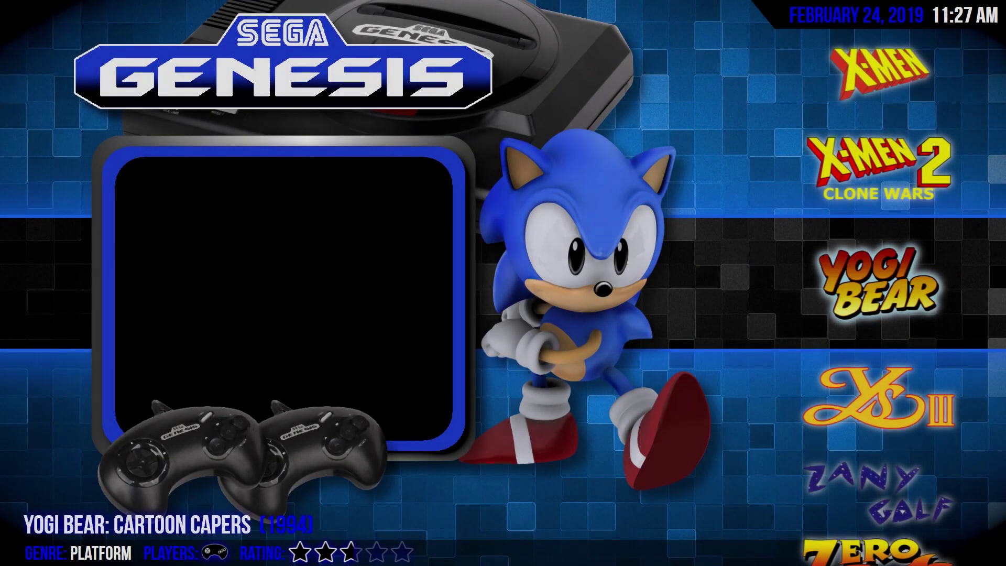
- Browse the Sega Genesis game wheel from Yogi Bear past Zombies Ate My Neighbors to preview the game artwork and videos
key("Down")
key("Down")
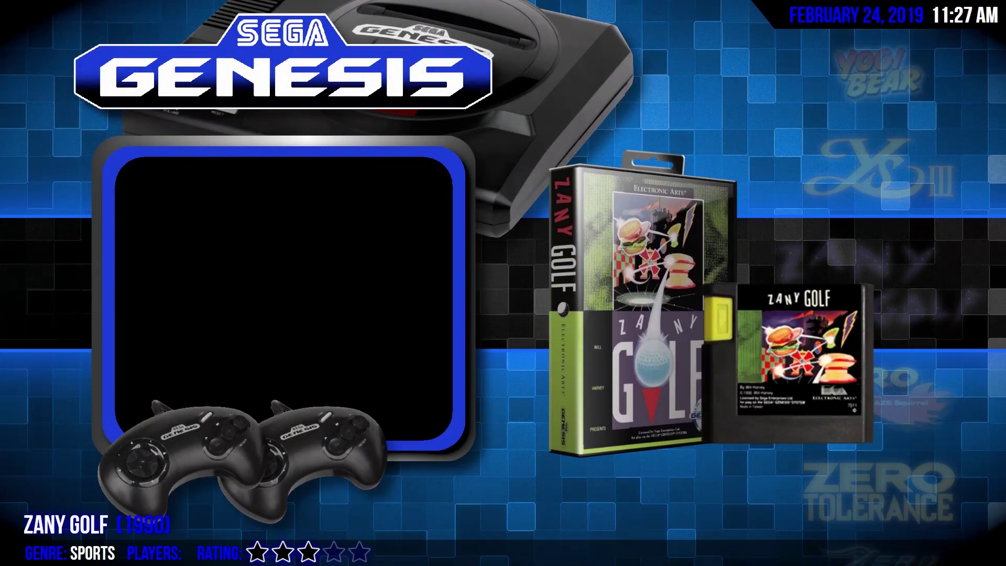
key("Down")
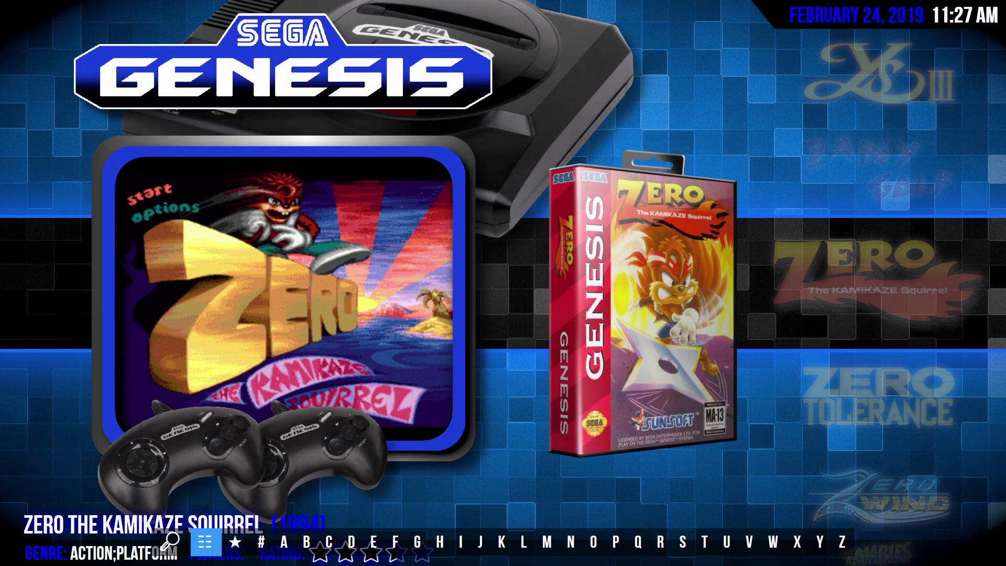
key("Down")
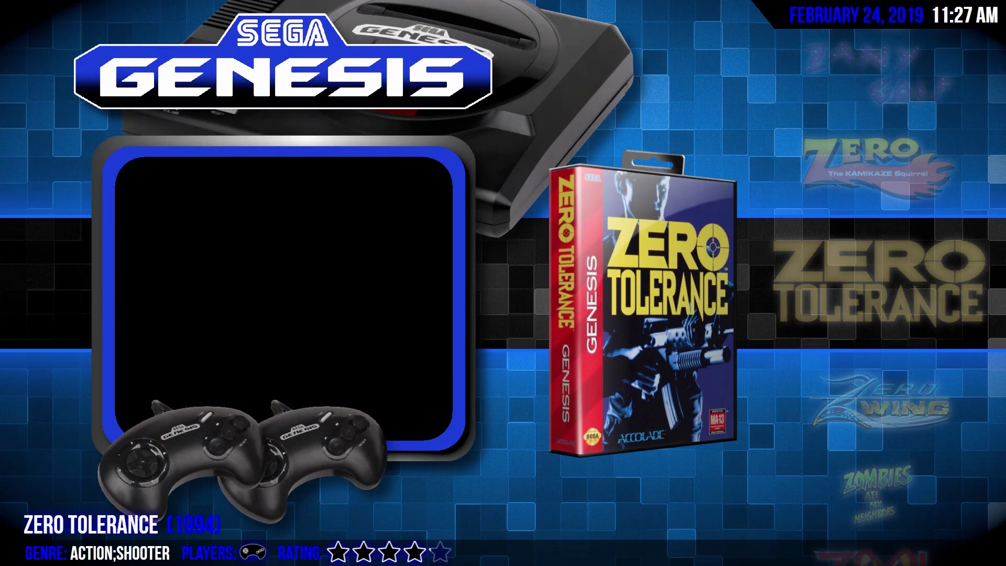
key("Down")
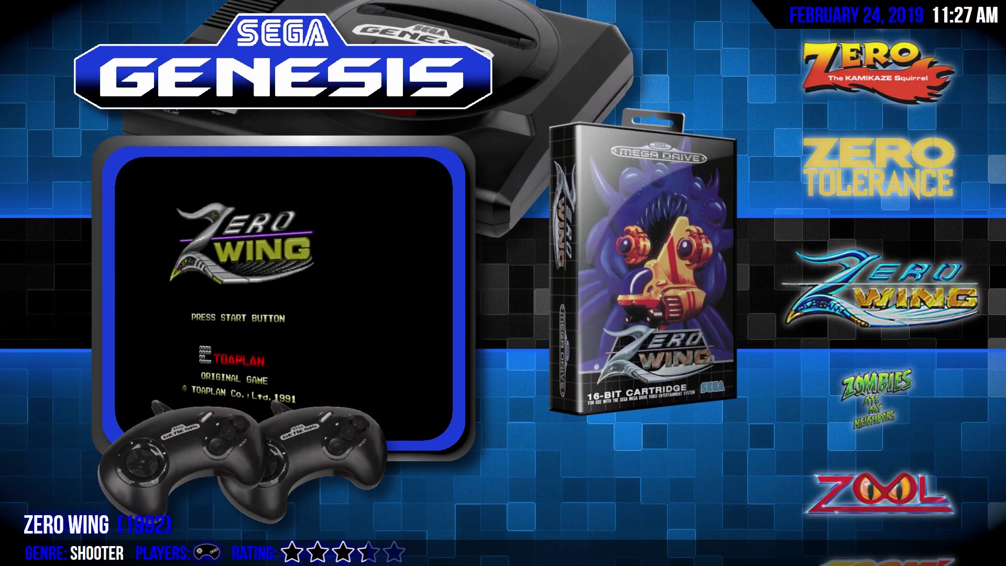
key("Down")
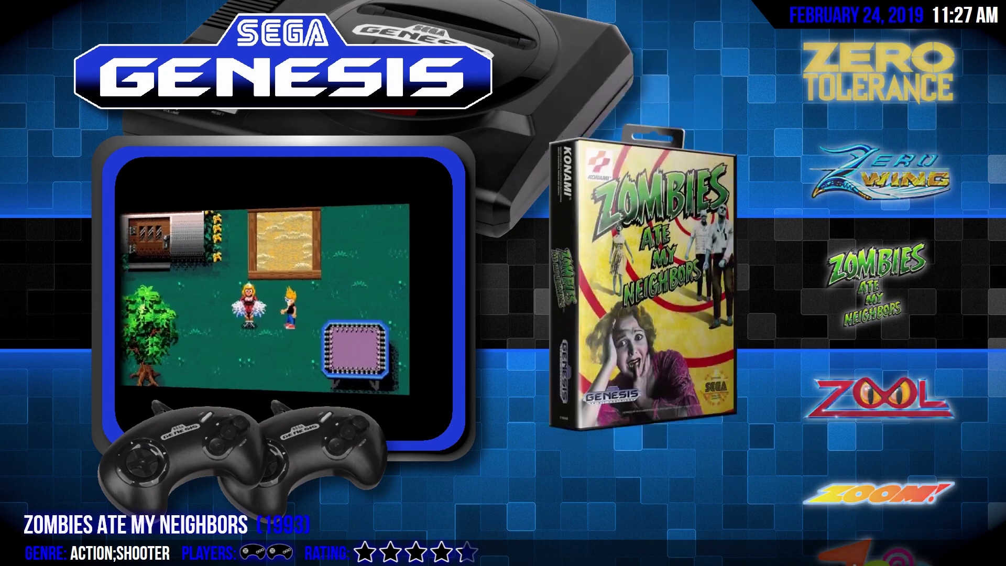
key("Down")
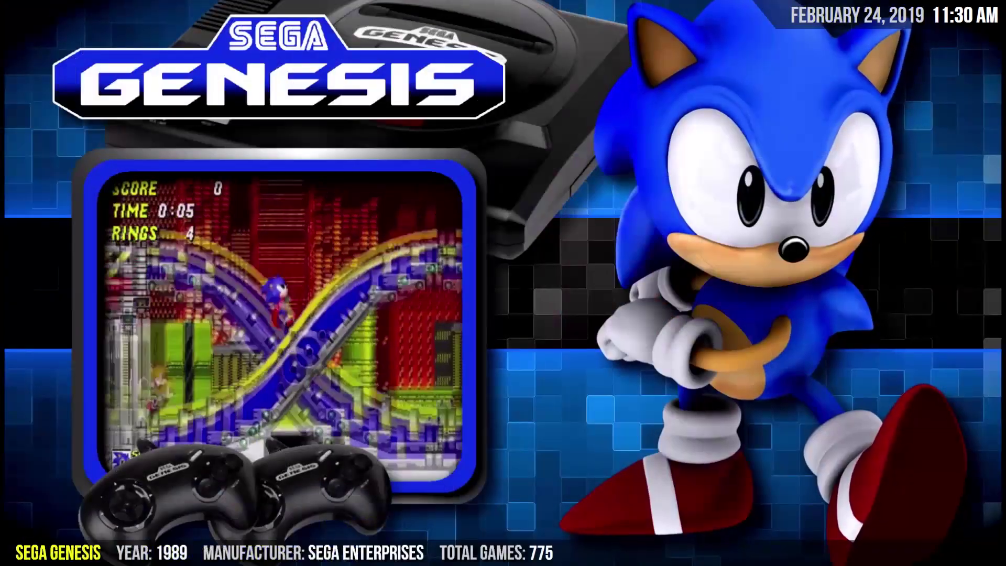
- Open the Big Box options from the Sega Genesis platform view and show the Videos settings
key("Escape")
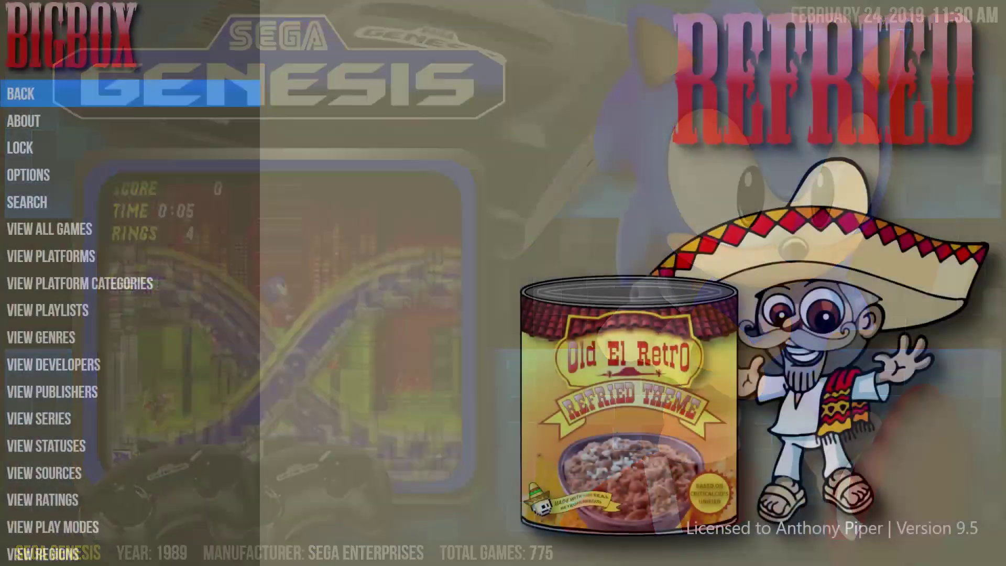
key("Down")
key("Down")
key("Down")
key("Return")
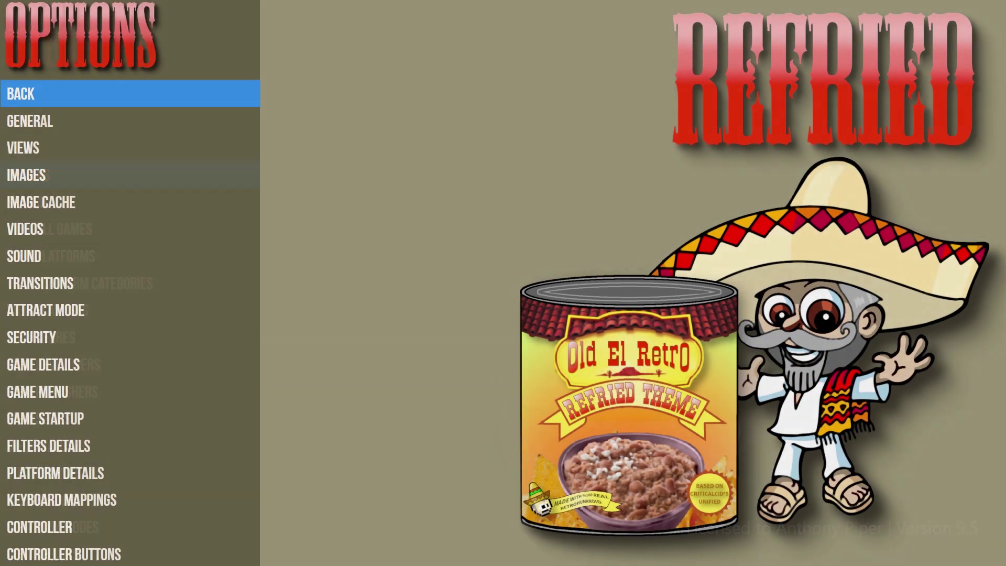
key("Down")
key("Down")
key("Down")
key("Down")
key("Down")
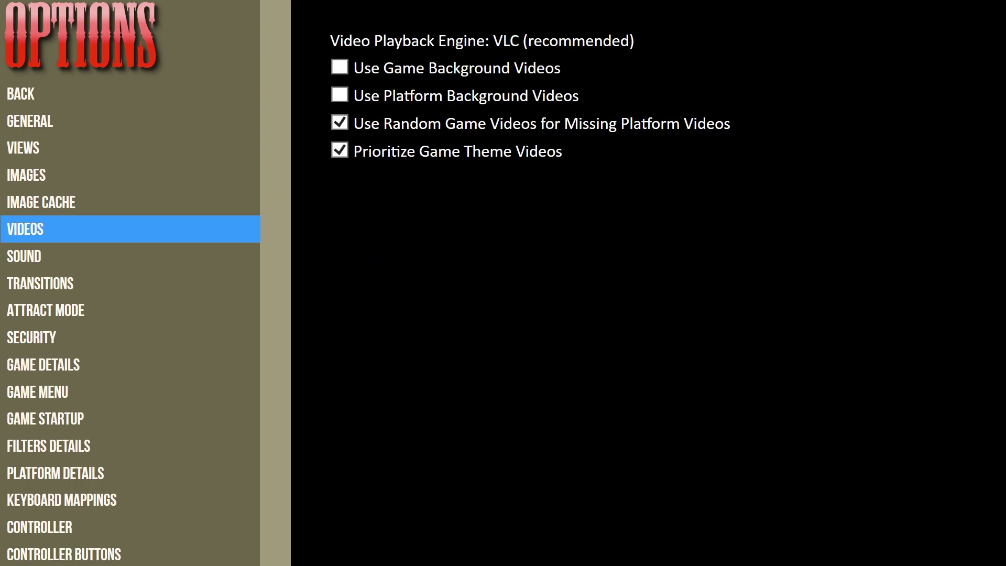
- Examine the Views, Images and Image Cache options in order, ending on the Videos settings
key("Up")
key("Up")
key("Up")
key("Up")
key("Up")
key("Down")
key("Down")
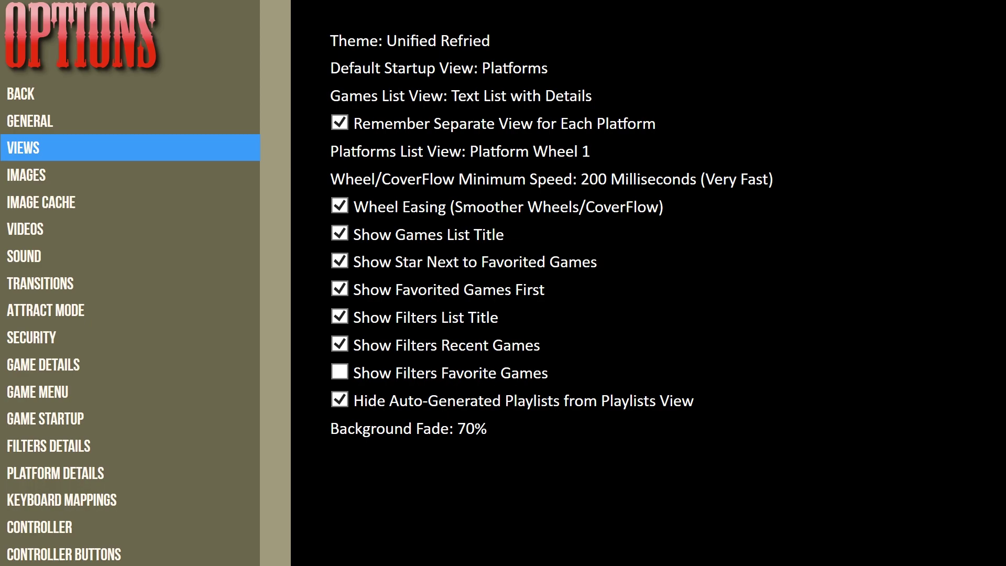
key("Down")
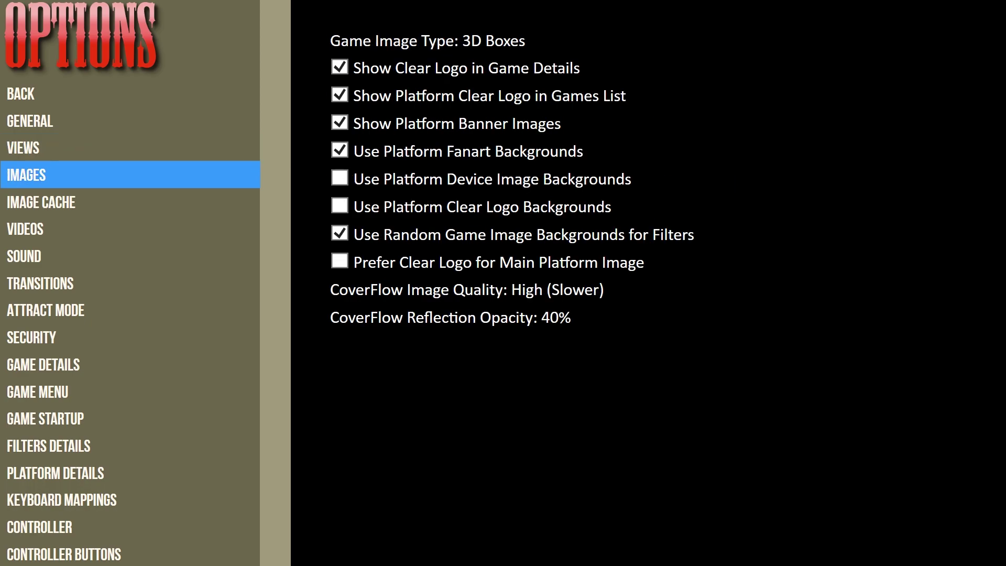
key("Down")
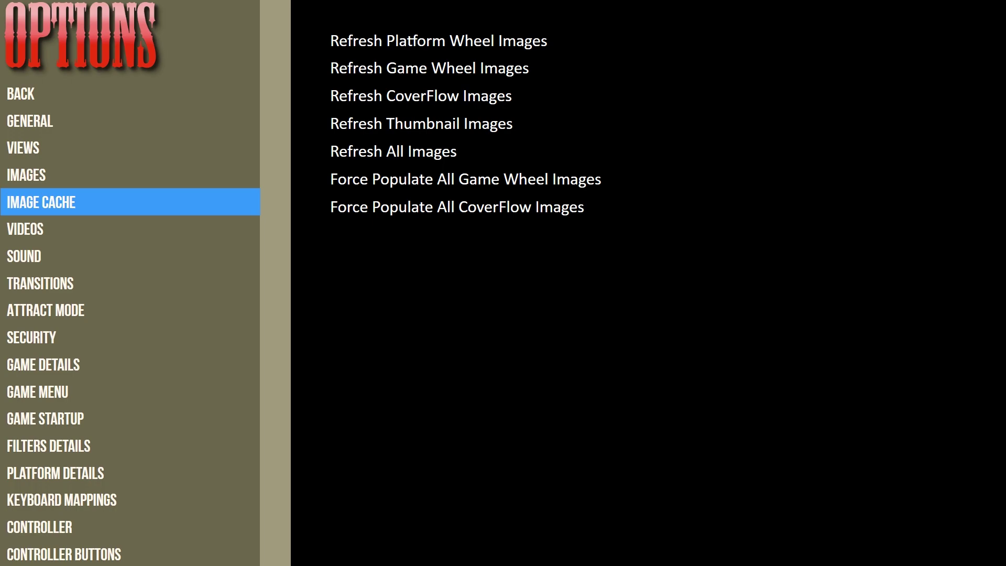
key("Down")
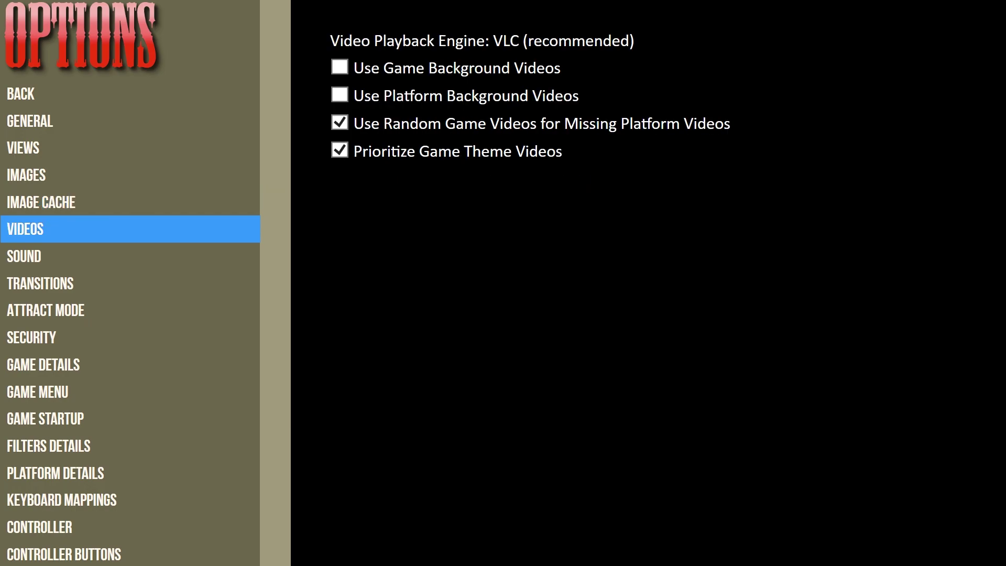
- Examine the Sound, Transitions, Attract Mode, Security, Game Details and Game Menu options in order, ending on the Game Startup settings
key("Down")
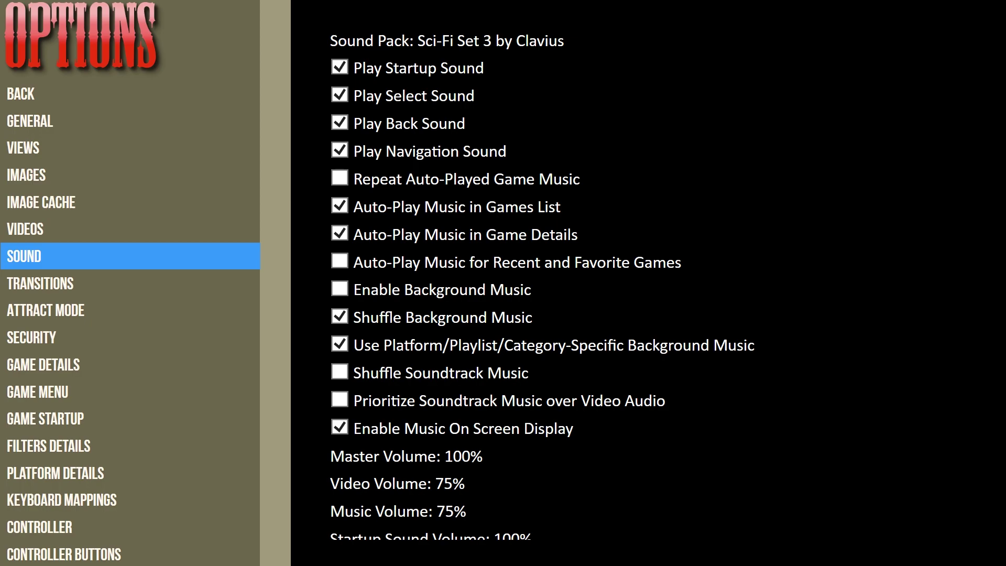
key("Down")
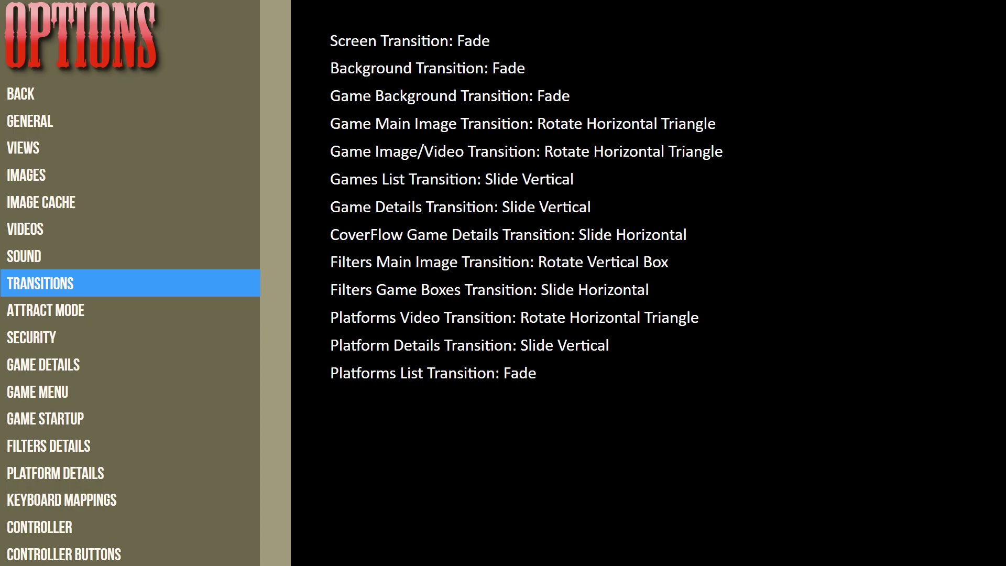
key("Down")
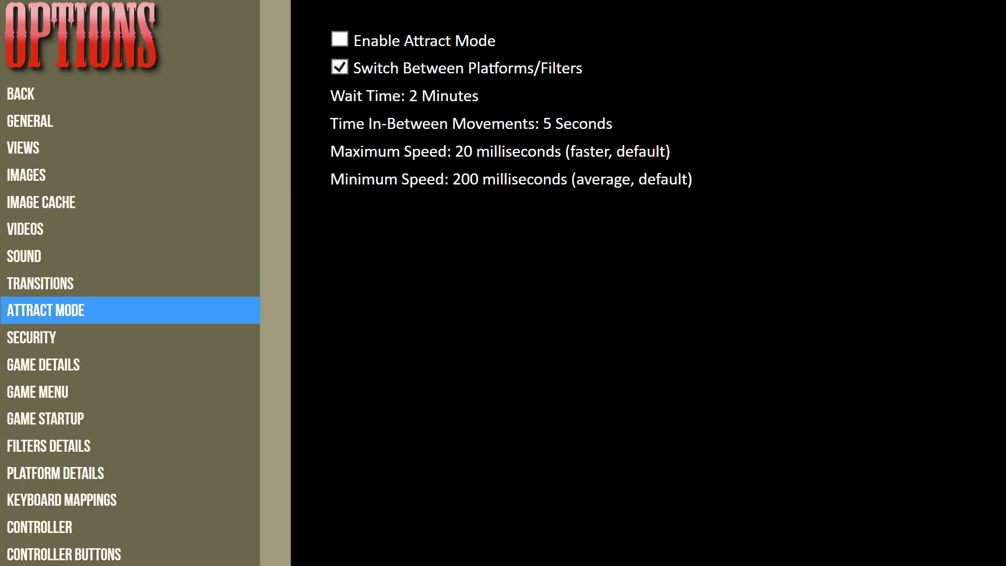
key("Down")
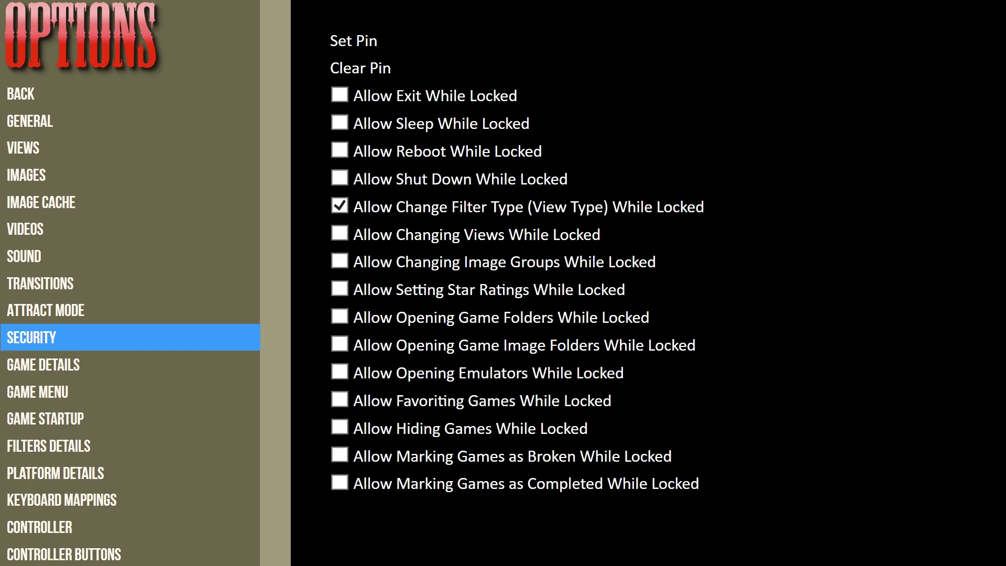
key("Down")
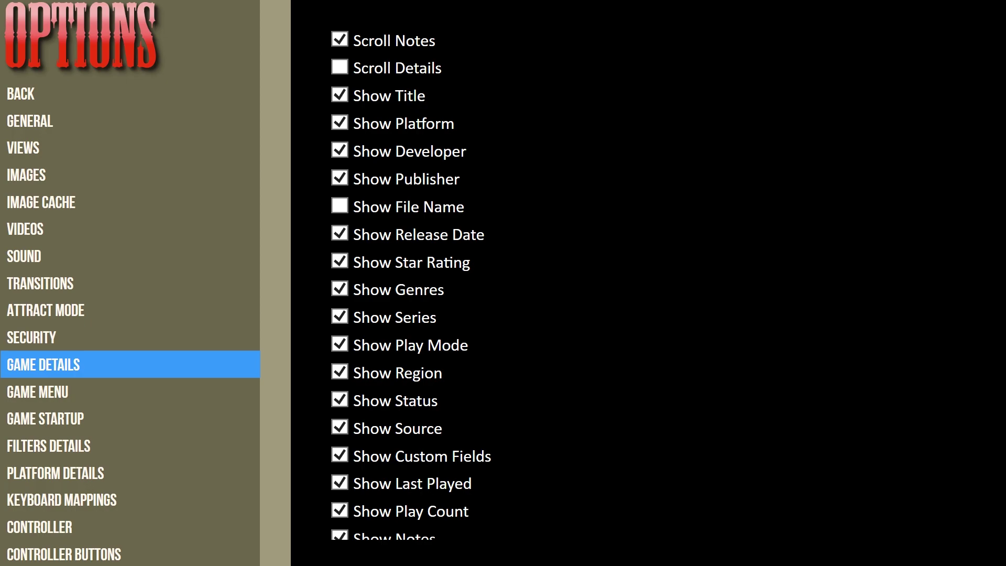
key("Down")
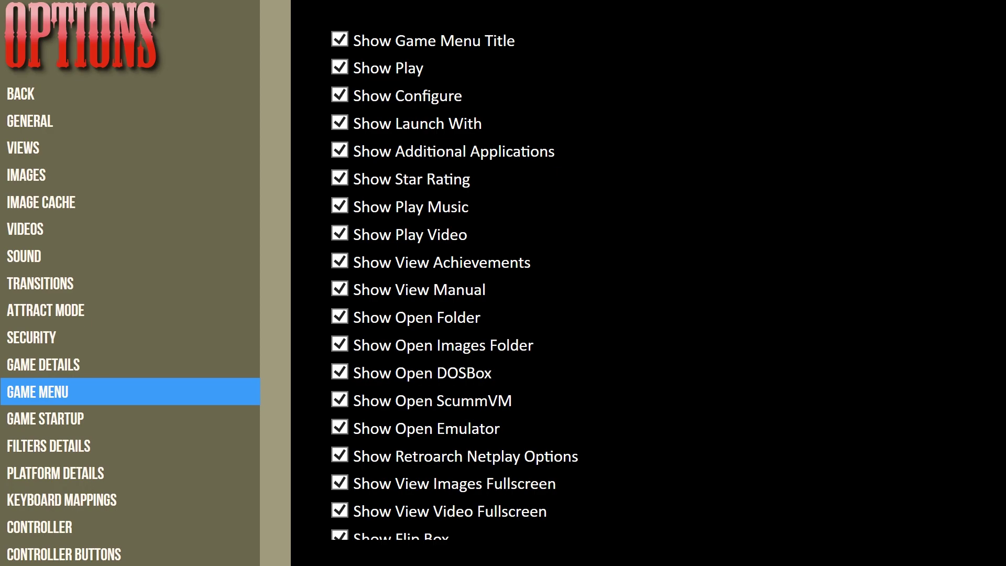
key("Down")
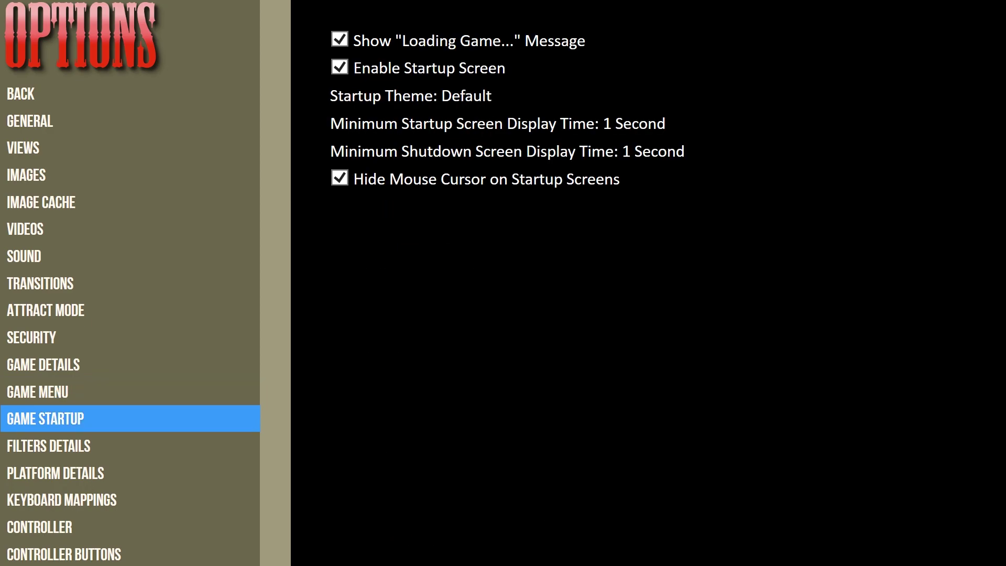
- Turn off Show "Loading Game..." Message and Enable Startup Screen in the Game Startup options
key("Right")
key("Return")
key("Down")
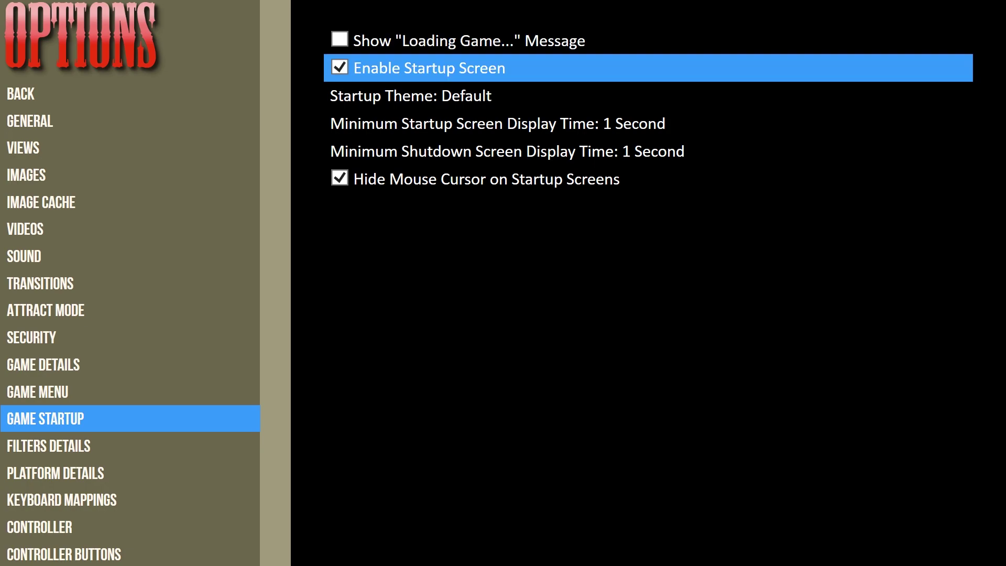
key("Return")
key("Left")
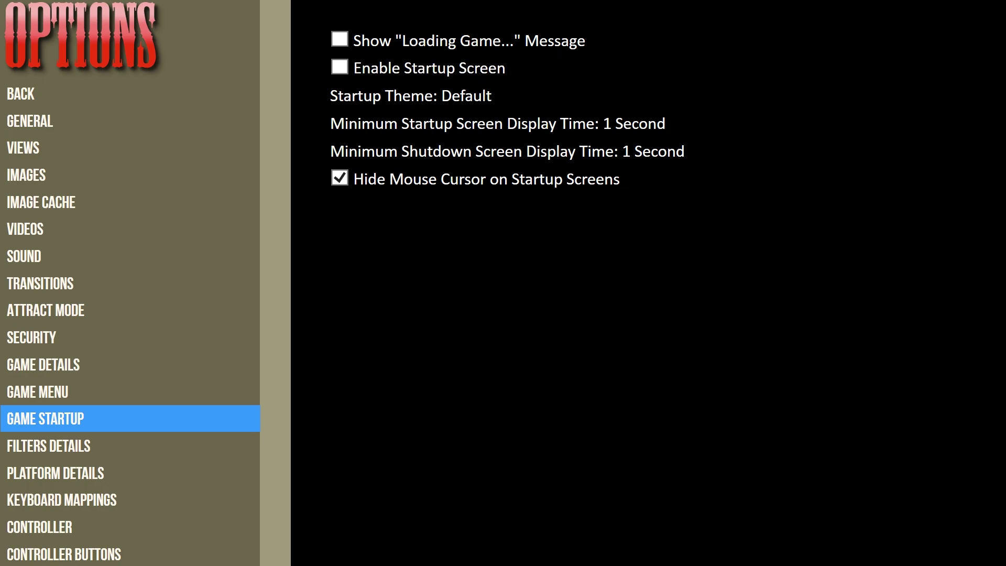
- Examine the remaining options in order from Filters Details through the keyboard and controller settings to Mouse
key("Down")
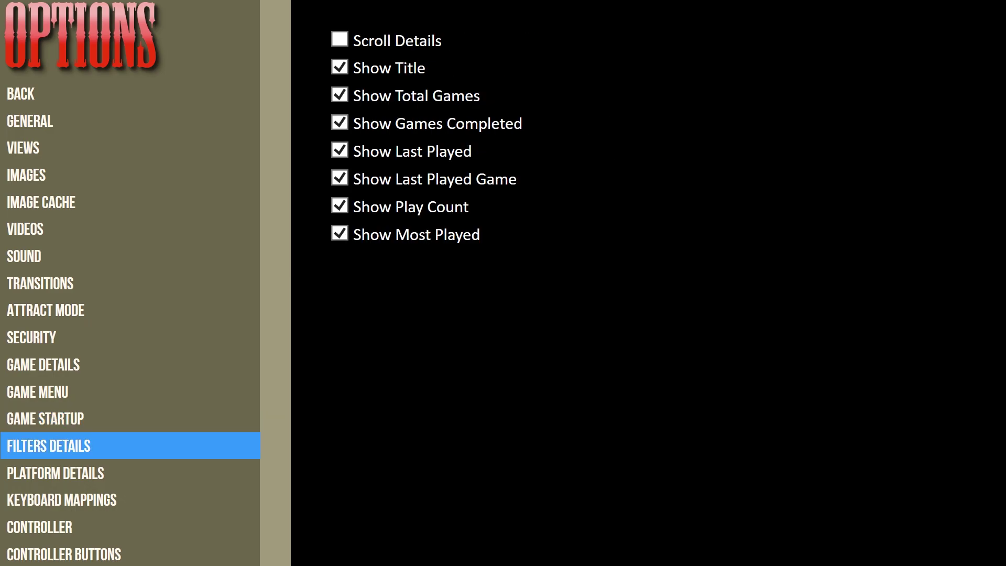
key("Down")
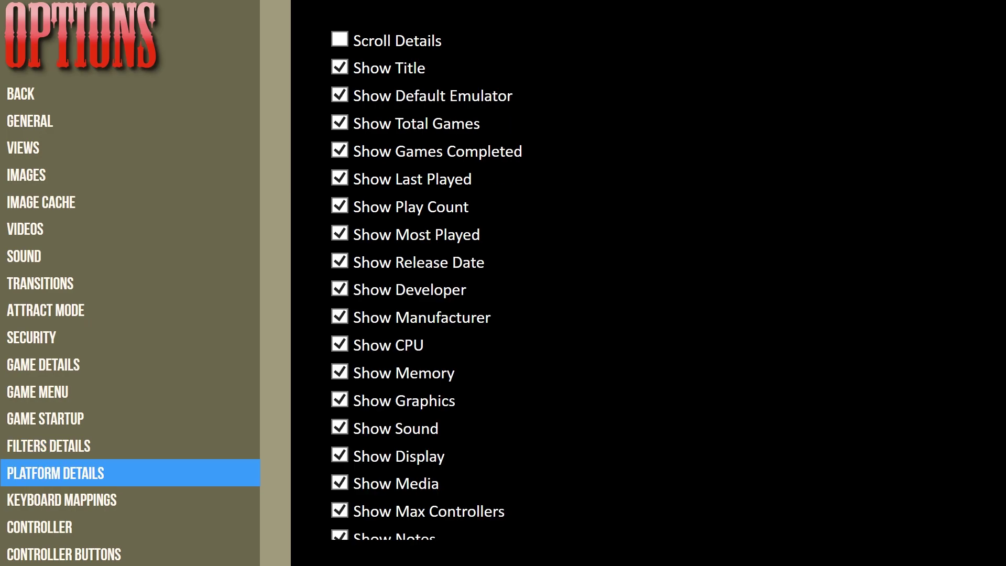
key("Down")
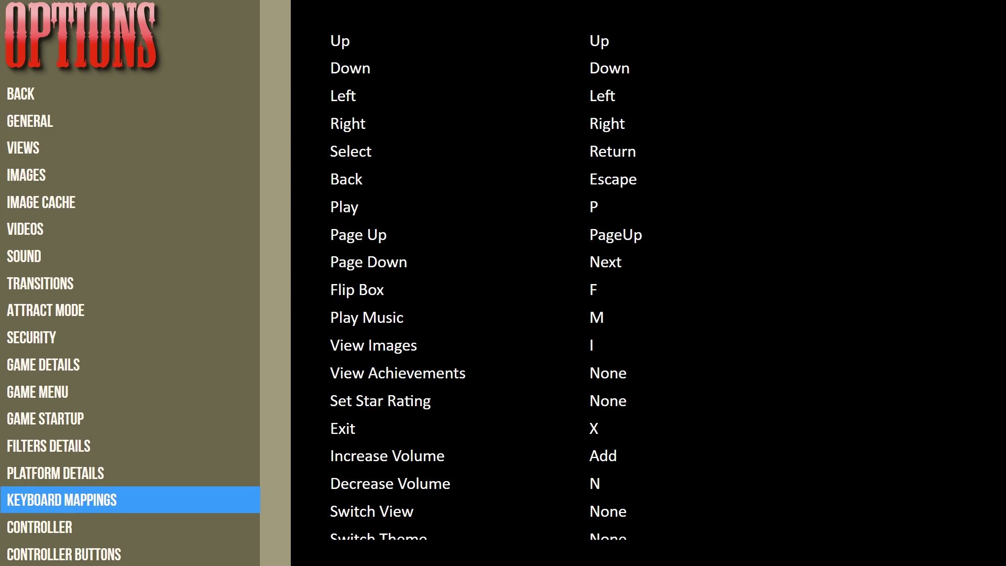
key("Down")
key("Down")
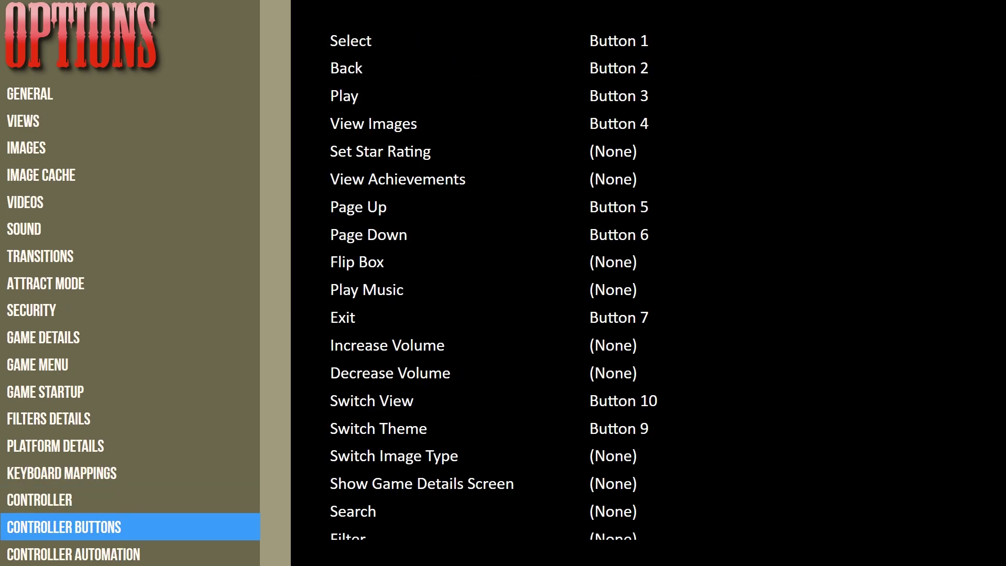
key("Down")
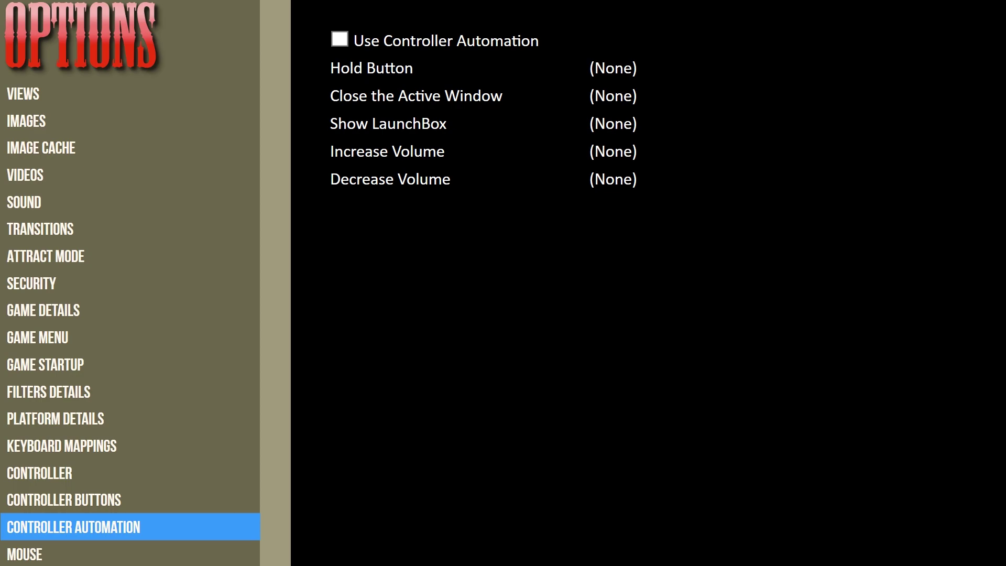
key("Down")
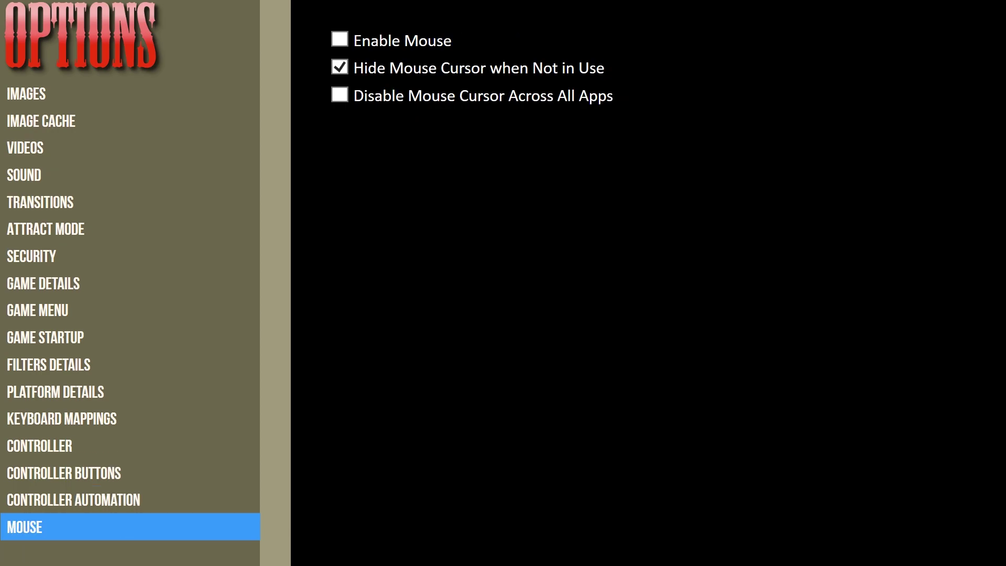
key("Down")
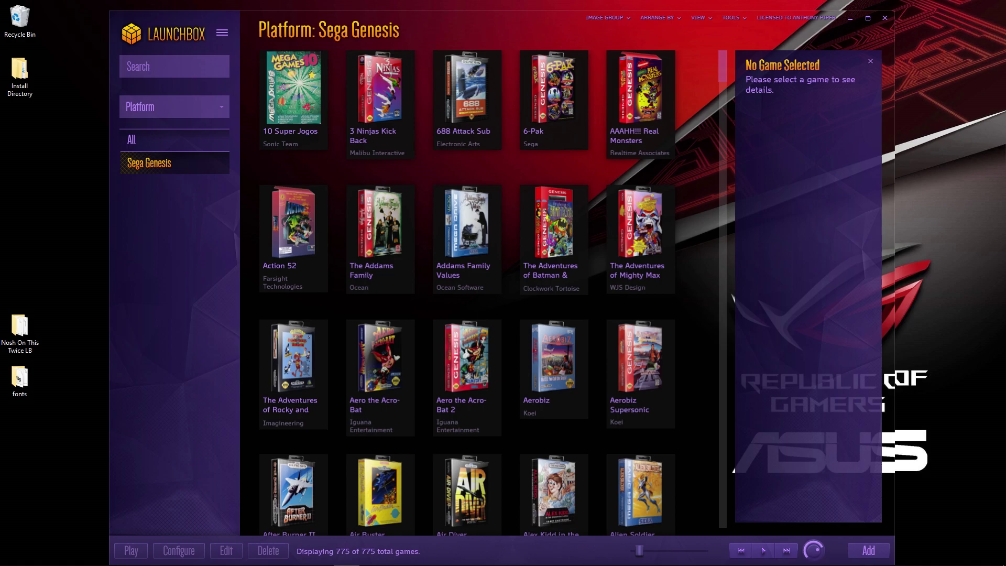
- Switch to the browser and review the theme description, included views and installation instructions on the Unified Refried 2.0 page
mouse_move(90, 554)
left_click(85, 524)
scroll(419, 286, "up", 15)
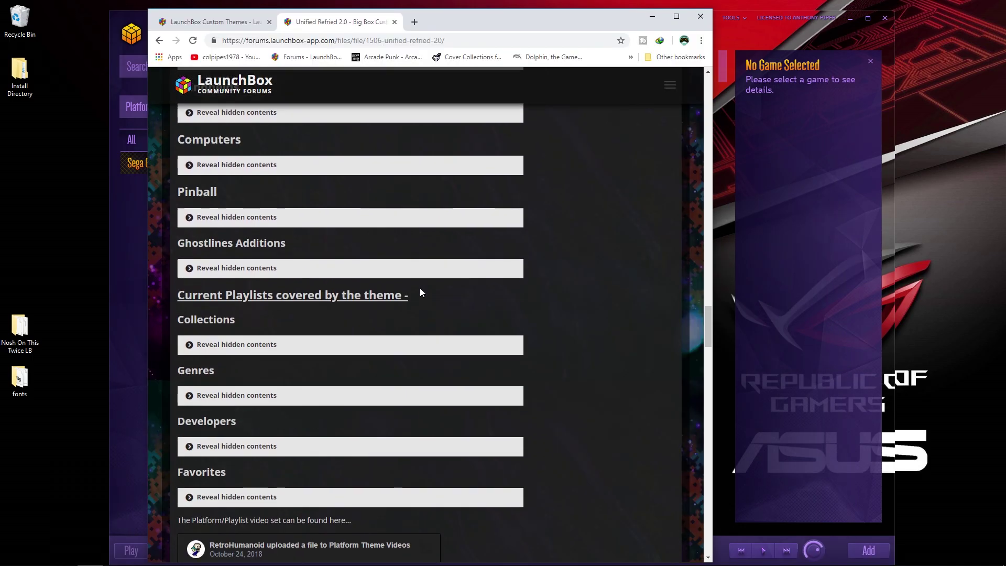
scroll(416, 275, "up", 15)
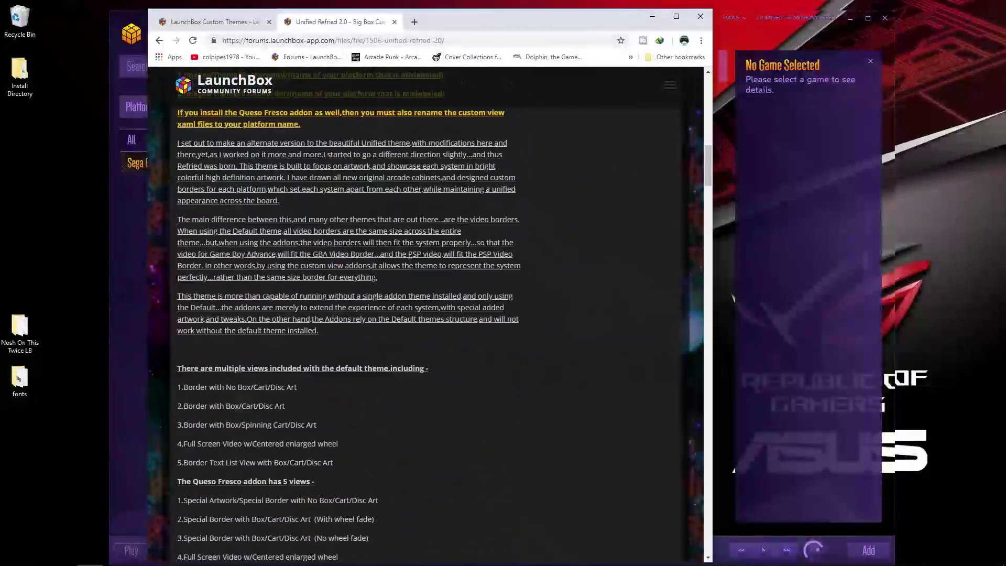
scroll(320, 220, "up", 6)
scroll(313, 224, "down", 7)
scroll(314, 225, "up", 7)
scroll(314, 219, "down", 10)
scroll(314, 220, "down", 20)
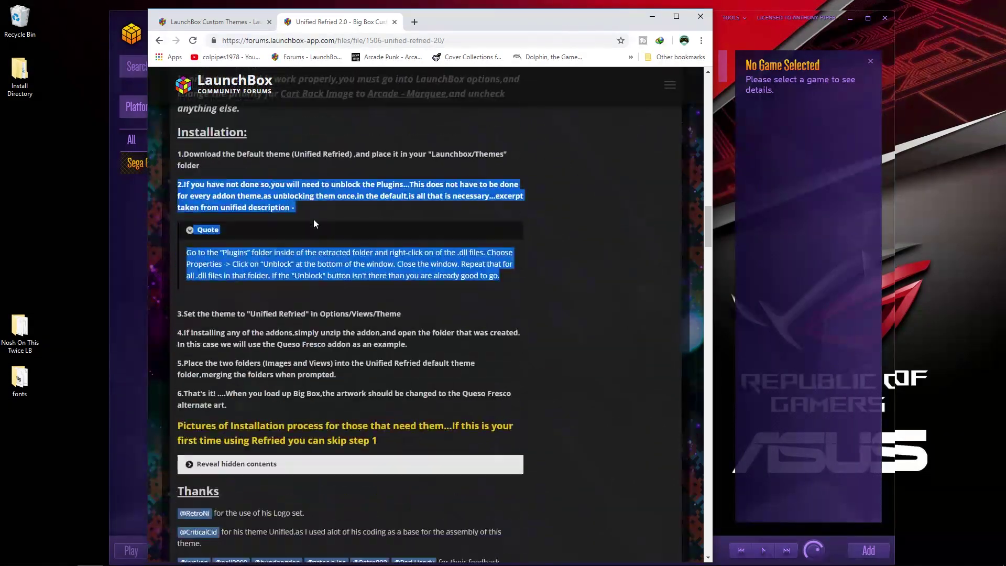
- Examine the Unified Refried page's platform video set, version notes and credits, ending back at the default theme's list of views
scroll(313, 223, "down", 20)
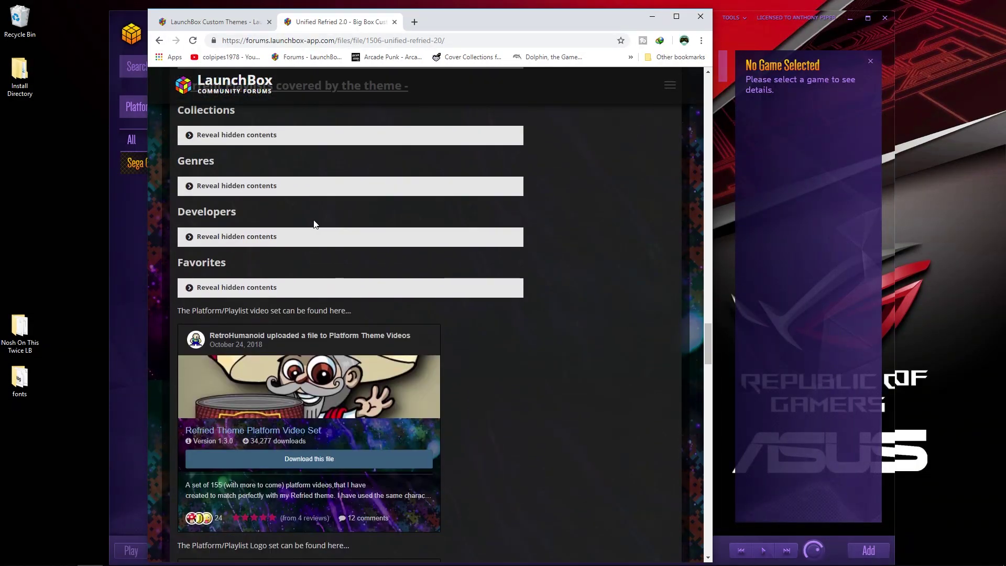
scroll(315, 224, "up", 6)
scroll(313, 218, "down", 12)
scroll(385, 162, "up", 20)
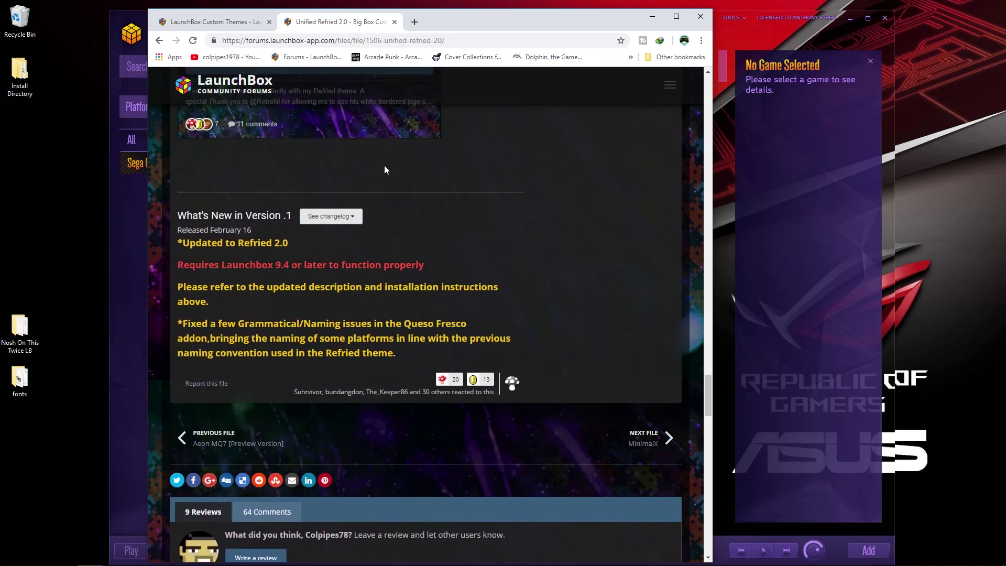
scroll(384, 164, "up", 15)
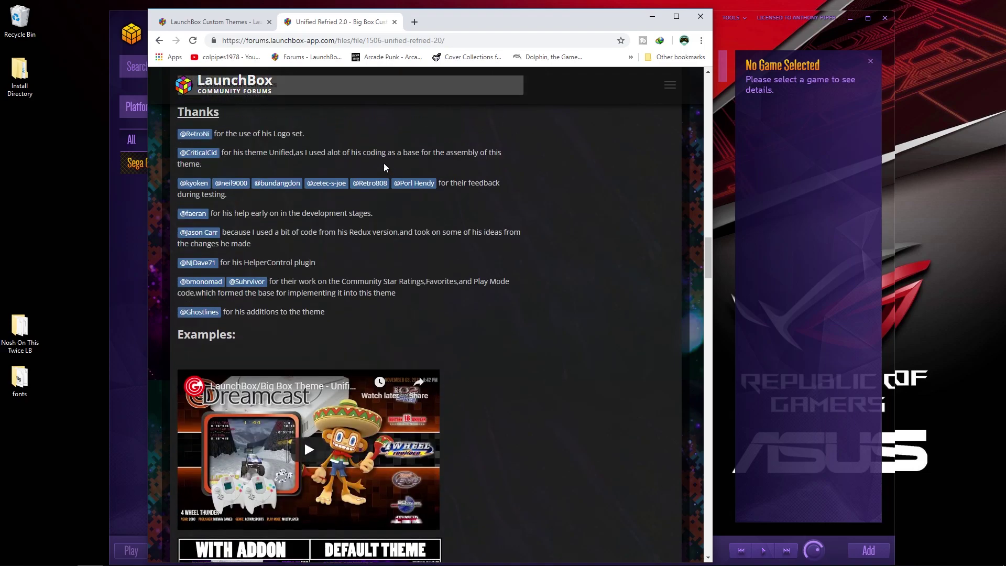
scroll(383, 168, "up", 7)
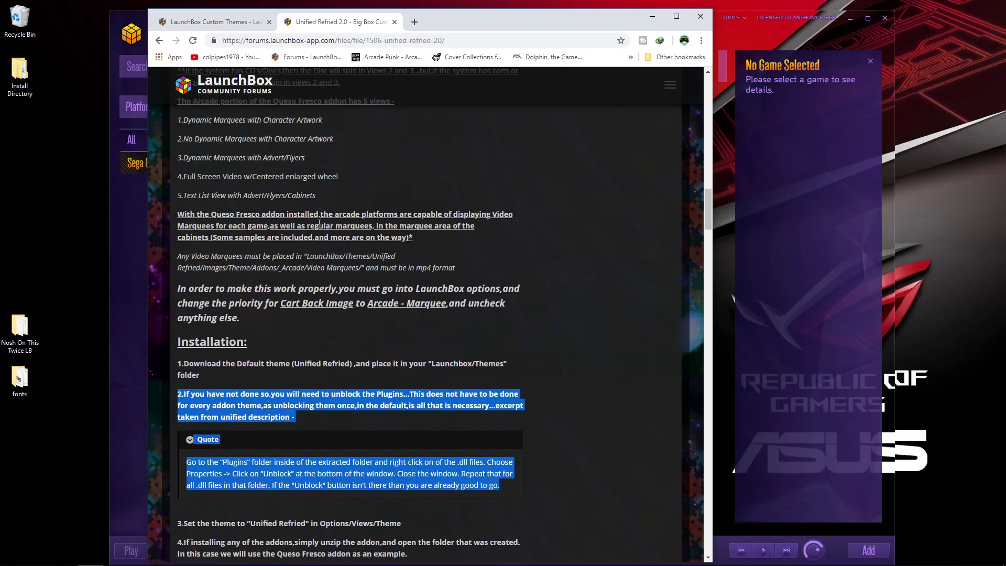
scroll(331, 221, "up", 3)
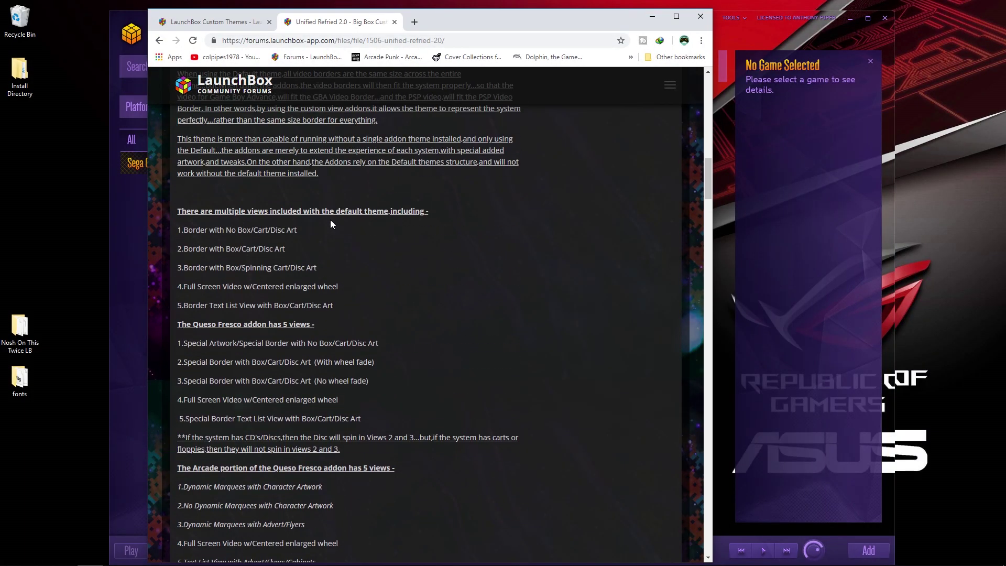
scroll(331, 224, "up", 3)
- Return to the Big Box Custom Themes list, show the forum's main Downloads page with its categories, and minimize the browser
left_click(159, 41)
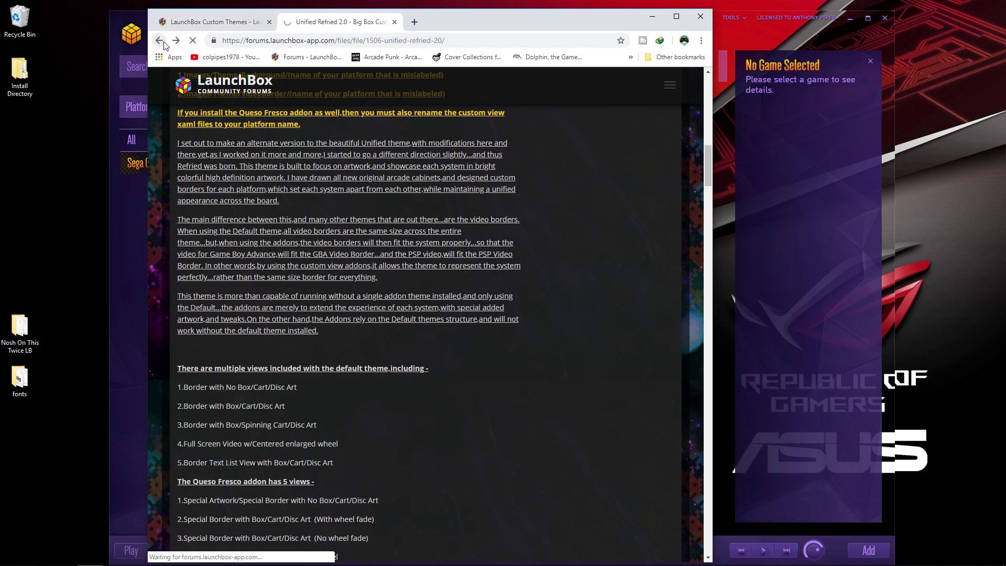
scroll(516, 127, "up", 3)
scroll(516, 120, "up", 15)
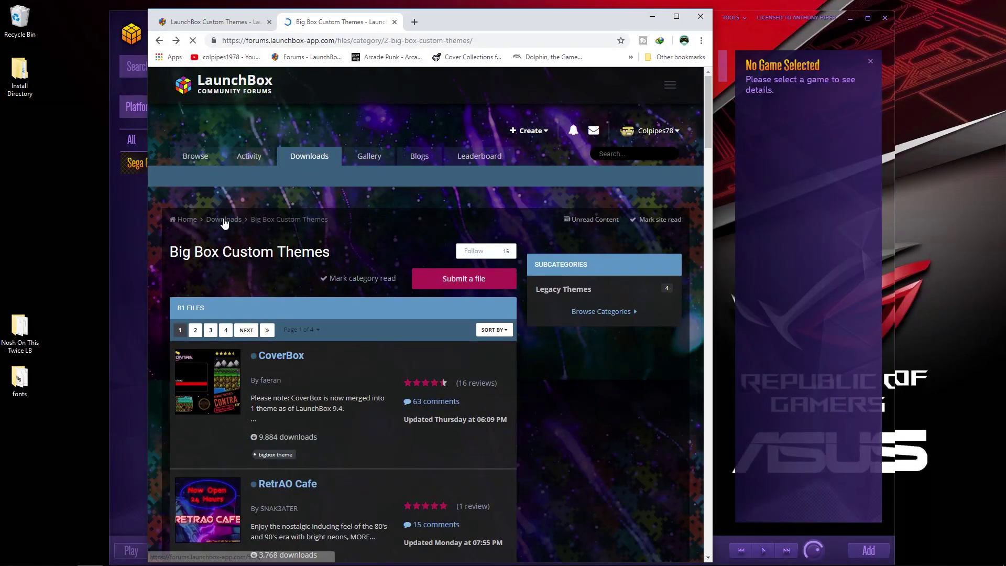
left_click(224, 220)
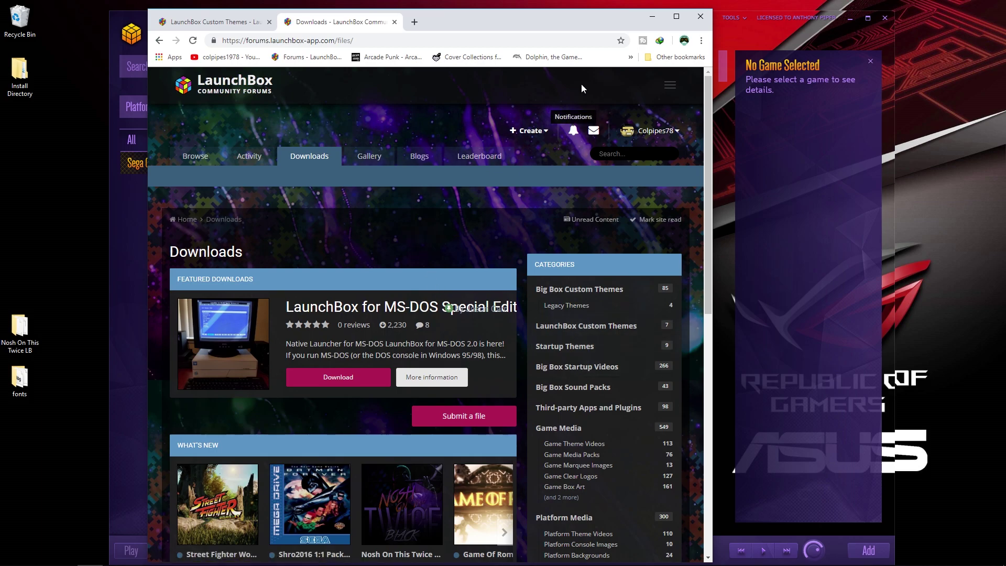
left_click(652, 17)
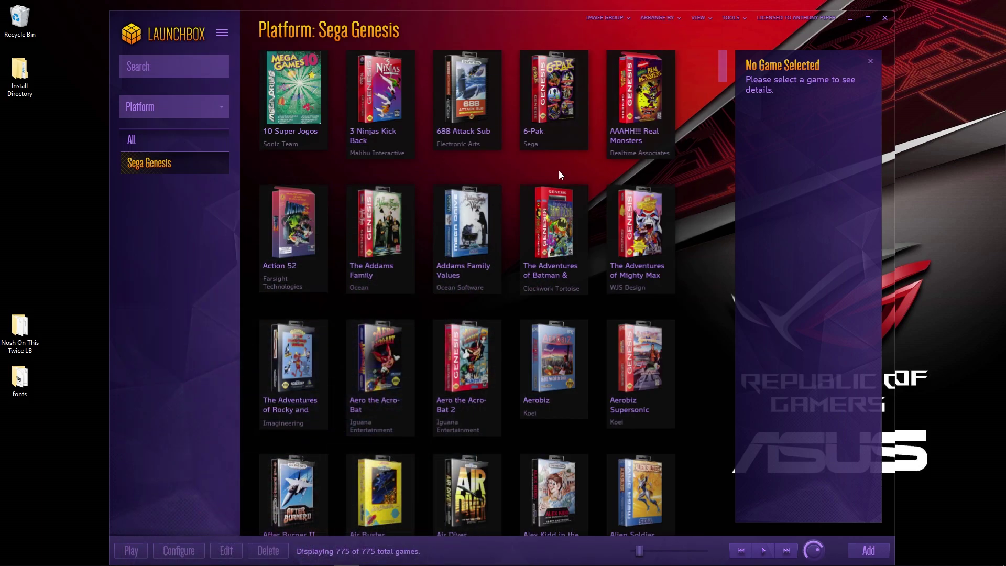